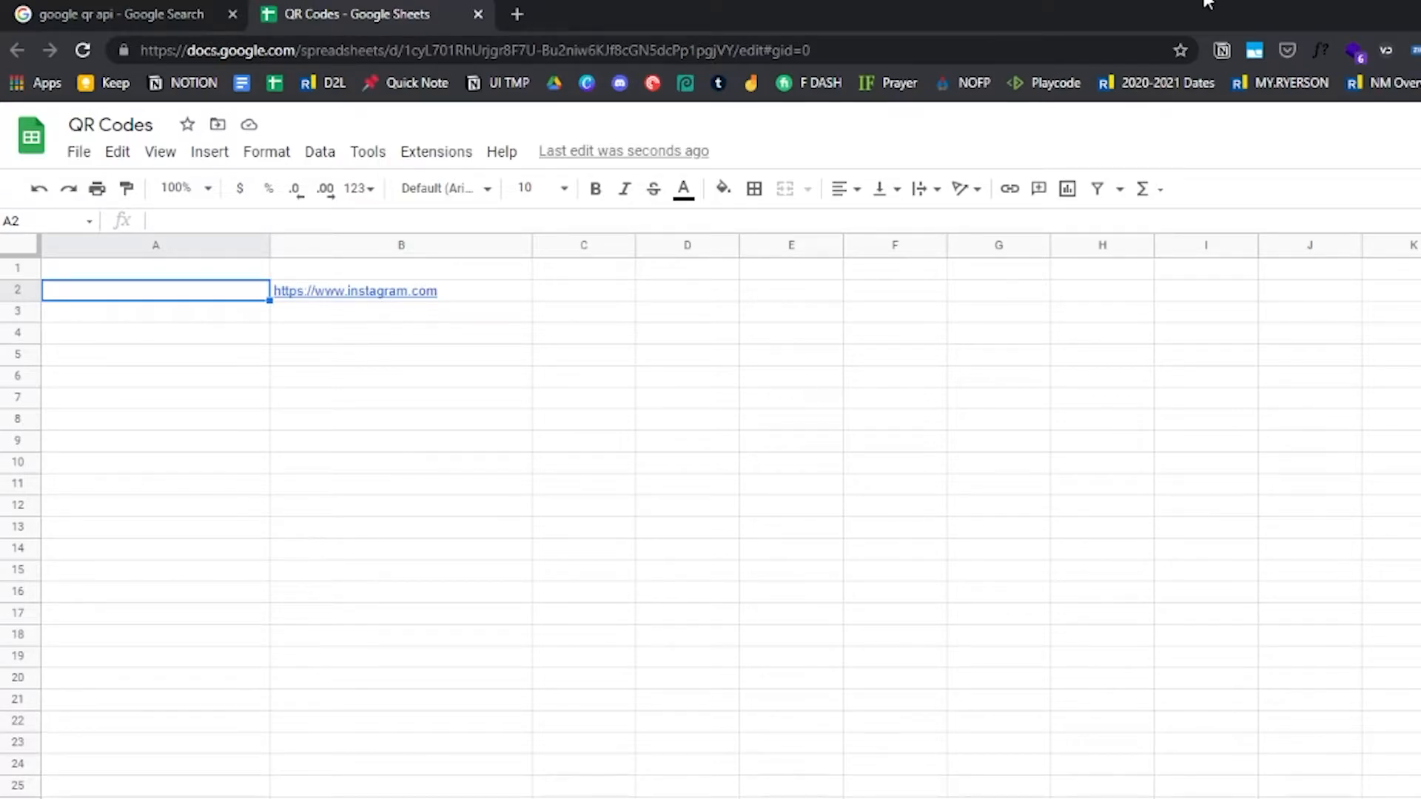
{"action": "left_click", "coordinate": [476, 293]}
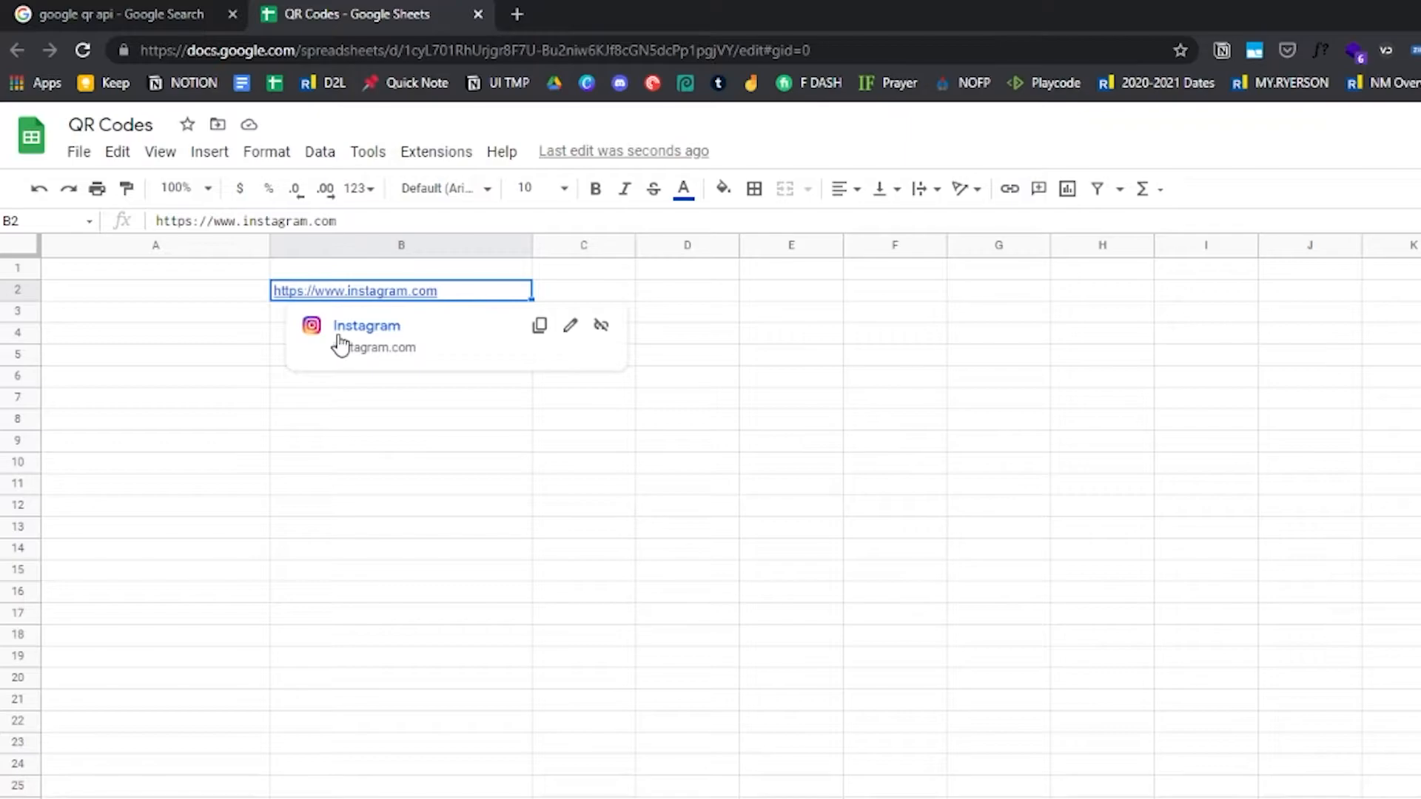
{"action": "left_click", "coordinate": [413, 444]}
{"action": "left_click", "coordinate": [508, 290]}
Open the Google Developers QR Codes documentation from the search results and scroll to its Syntax section
{"action": "left_click", "coordinate": [154, 12]}
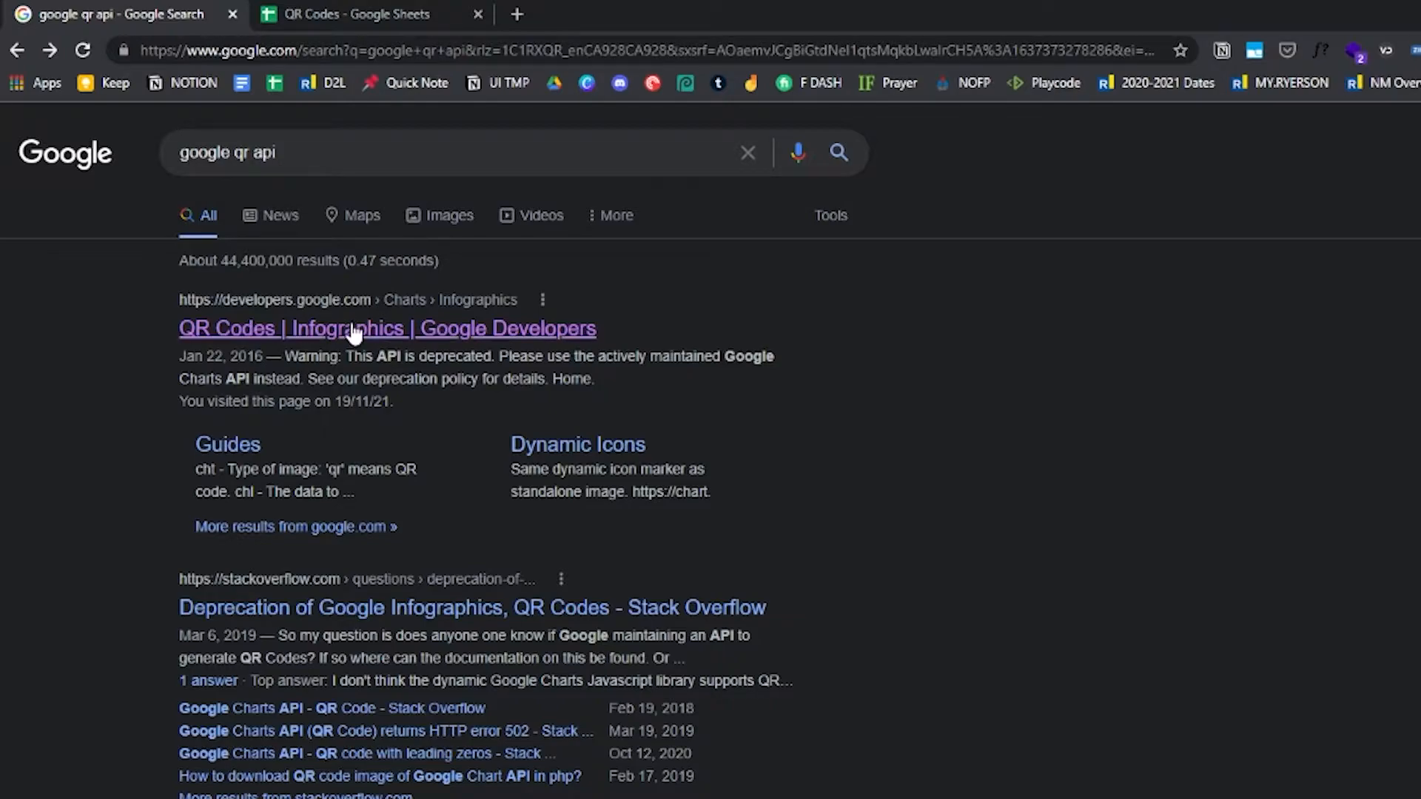
{"action": "left_click", "coordinate": [387, 330]}
{"action": "scroll", "coordinate": [607, 356], "scroll_direction": "down", "scroll_amount": 7}
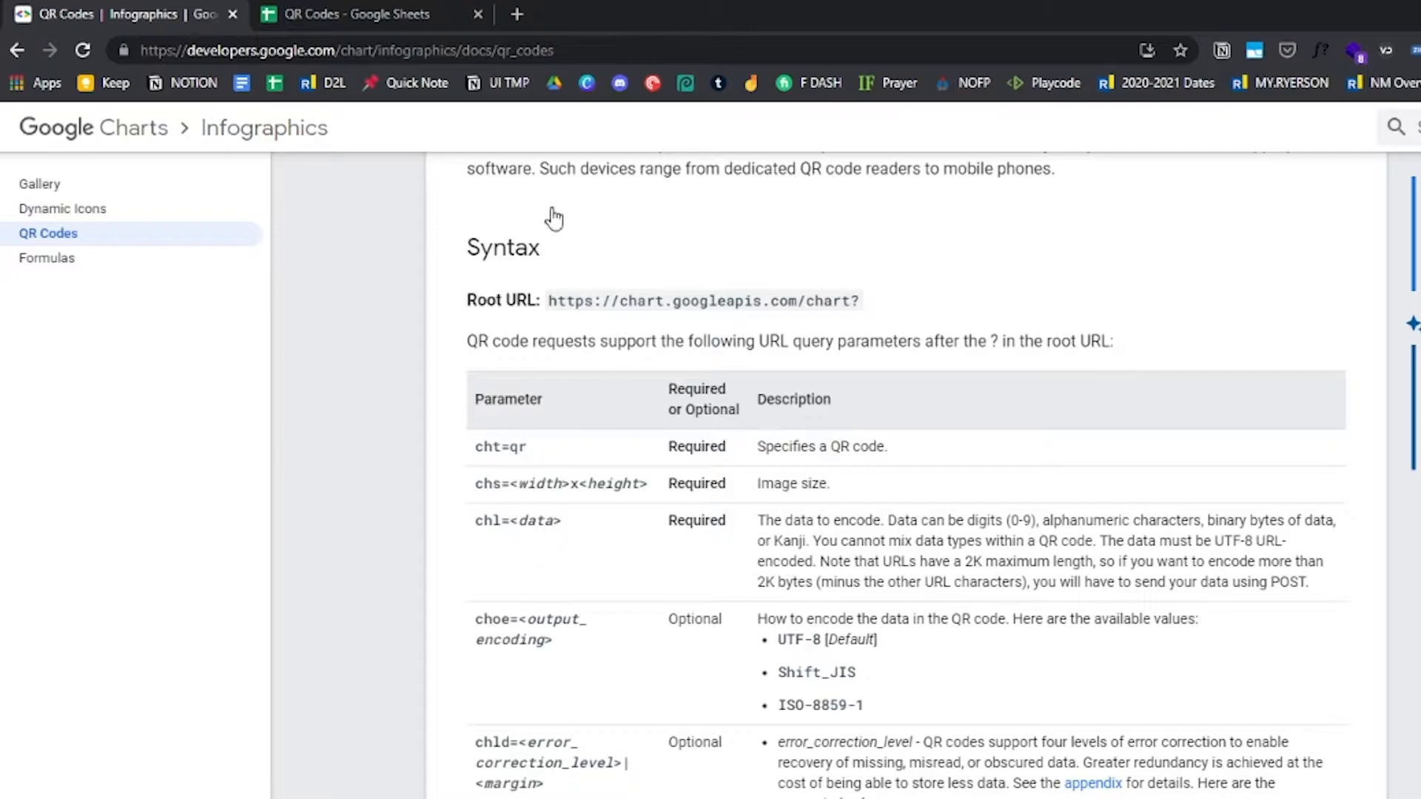
{"action": "left_click", "coordinate": [383, 14]}
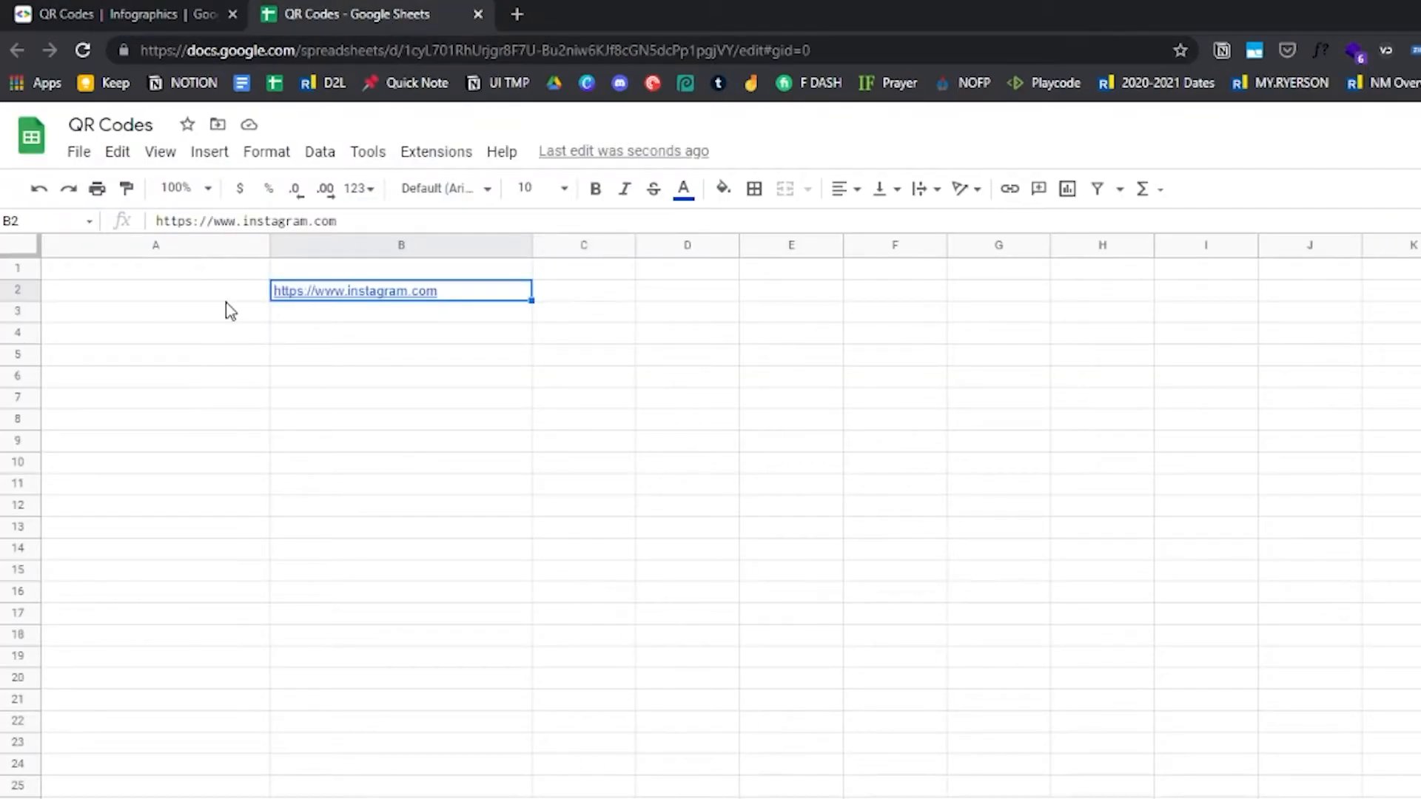
{"action": "left_click", "coordinate": [156, 15]}
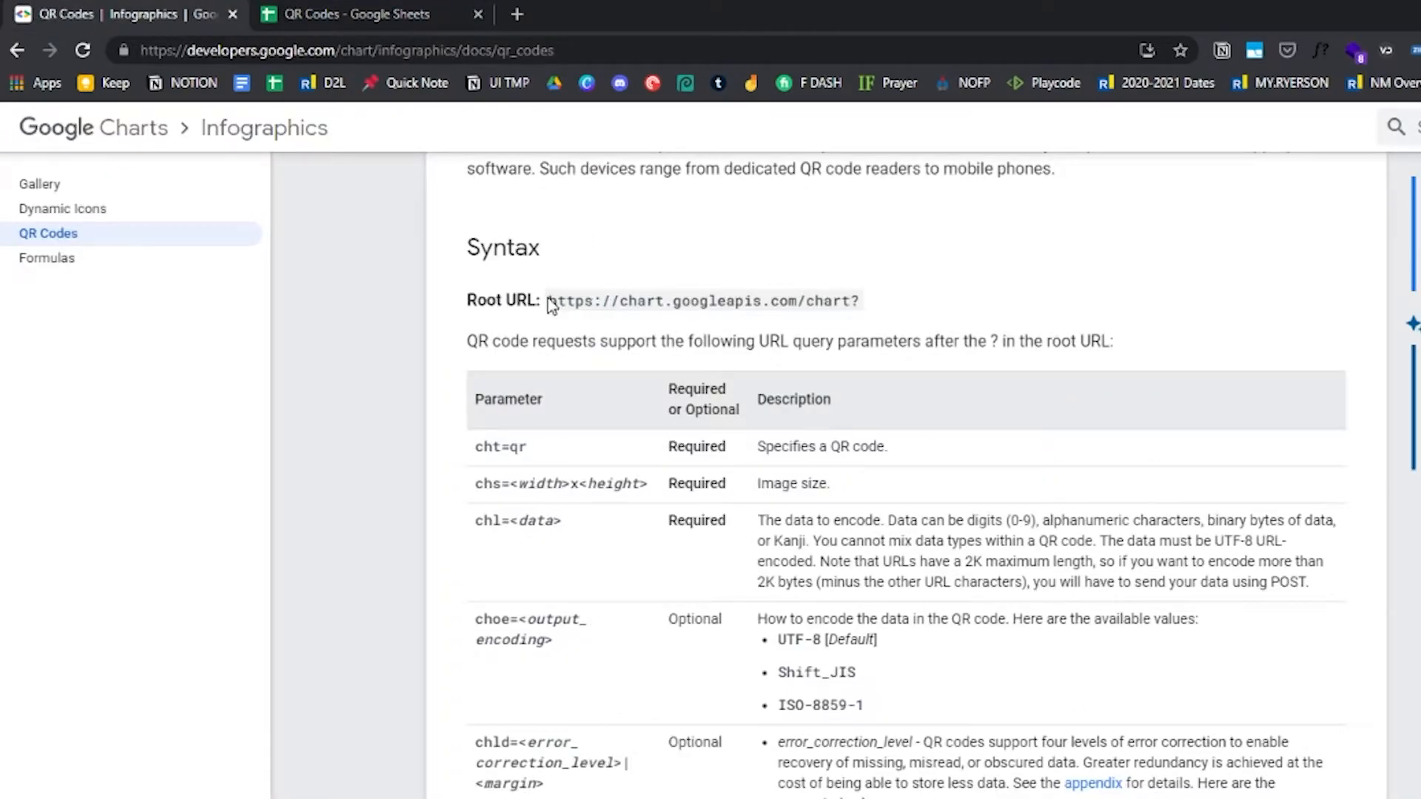
{"action": "left_click_drag", "start_coordinate": [548, 302], "coordinate": [910, 305]}
{"action": "key", "text": "ctrl+c"}
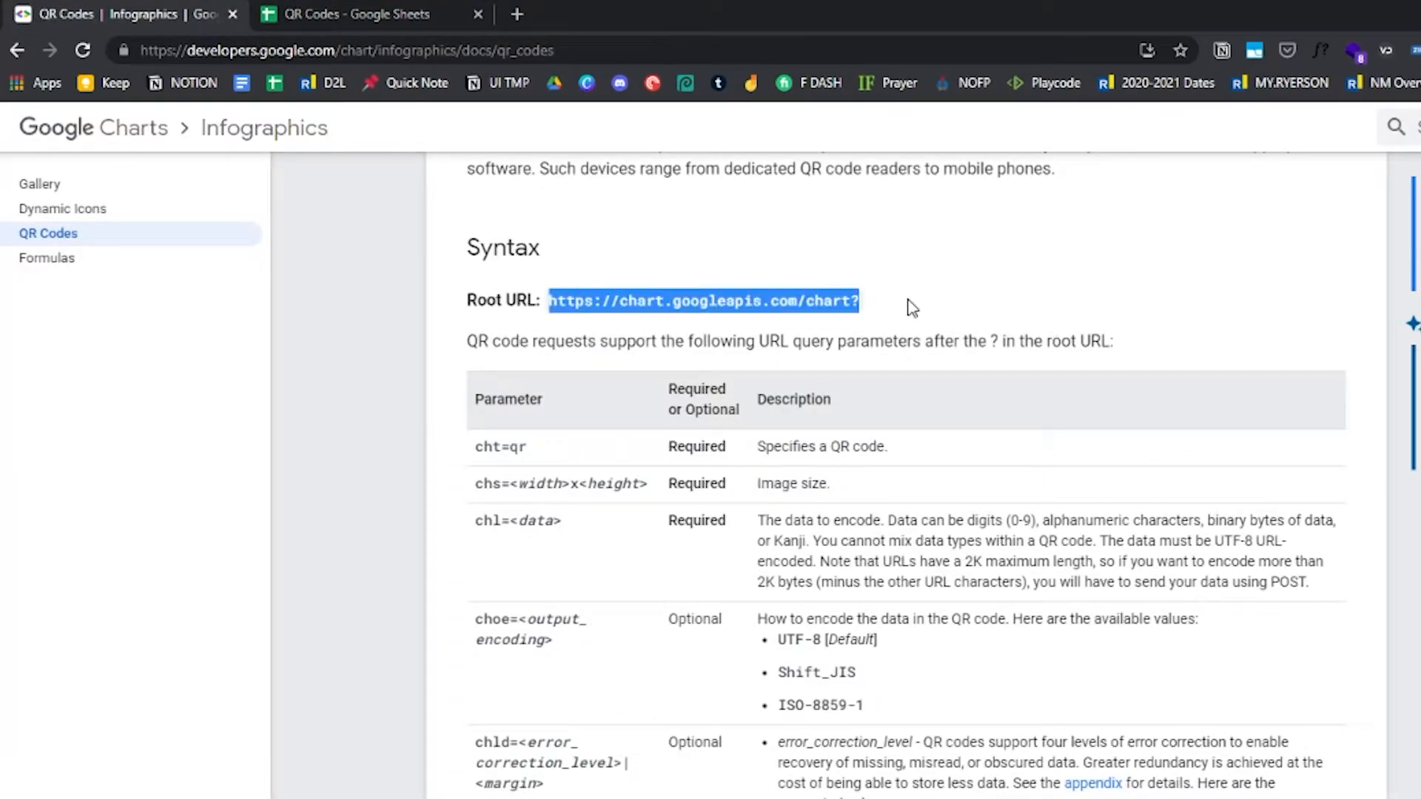
{"action": "left_click", "coordinate": [384, 22]}
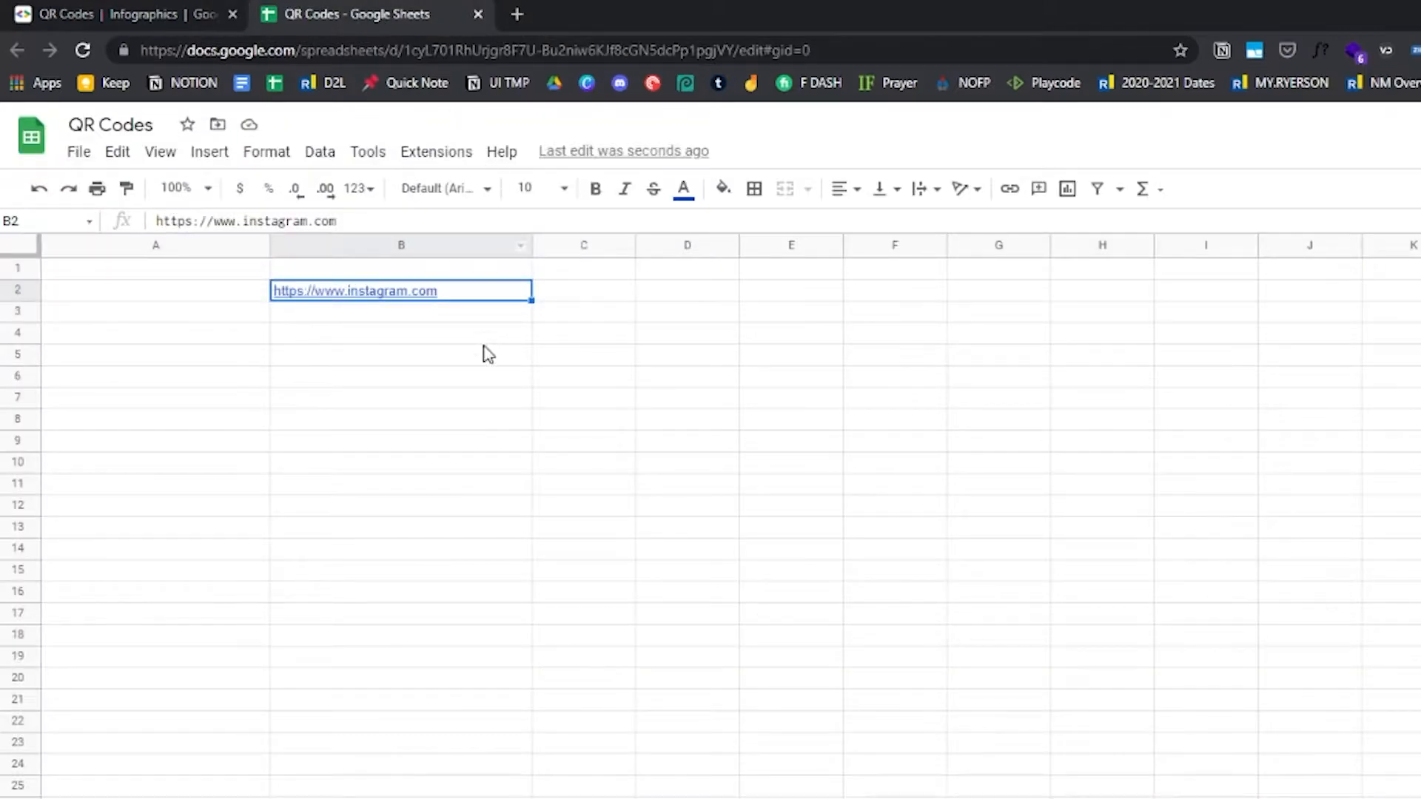
Start an IMAGE formula in cell A2 with the pasted root URL as an opening quoted string
{"action": "left_click", "coordinate": [396, 379]}
{"action": "left_click", "coordinate": [139, 293]}
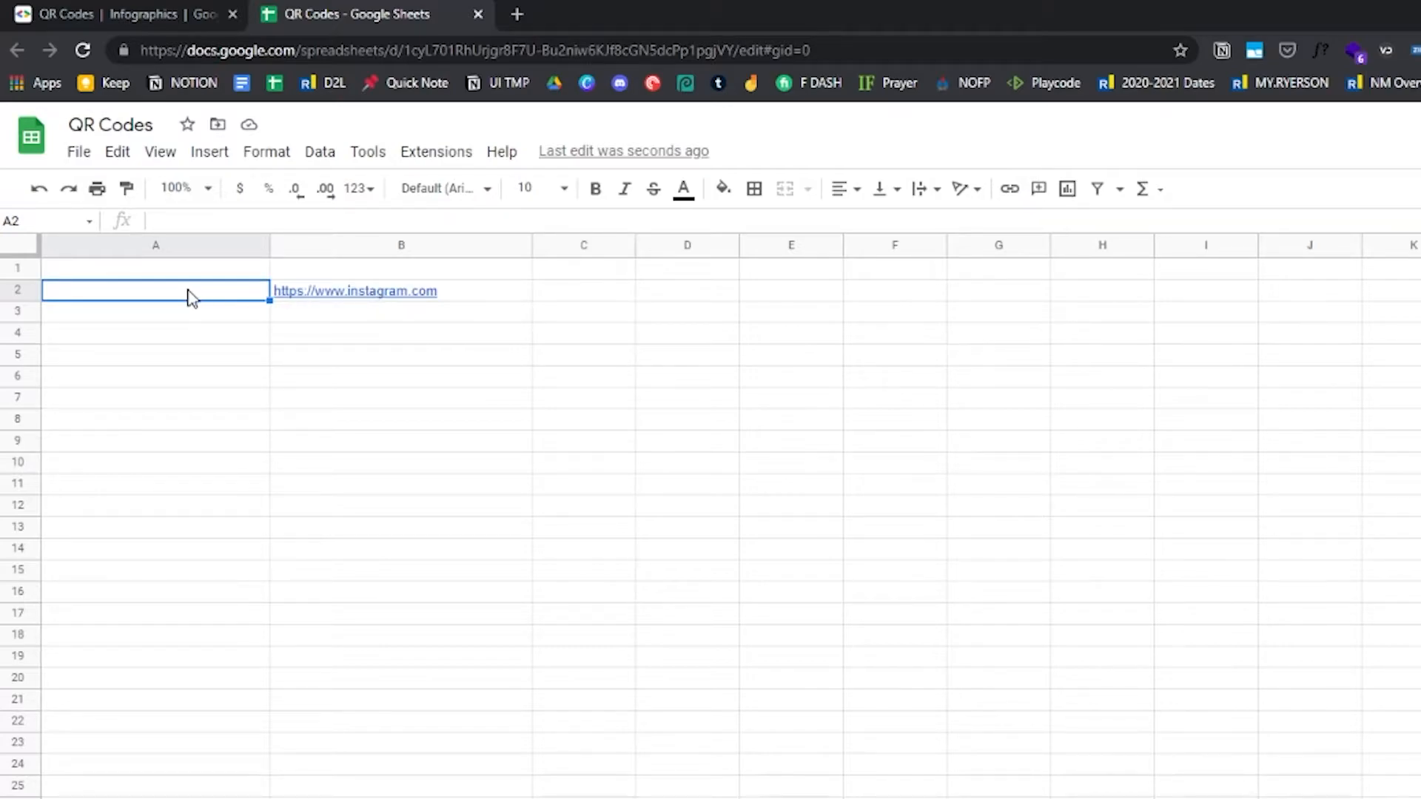
{"action": "type", "text": "=image"}
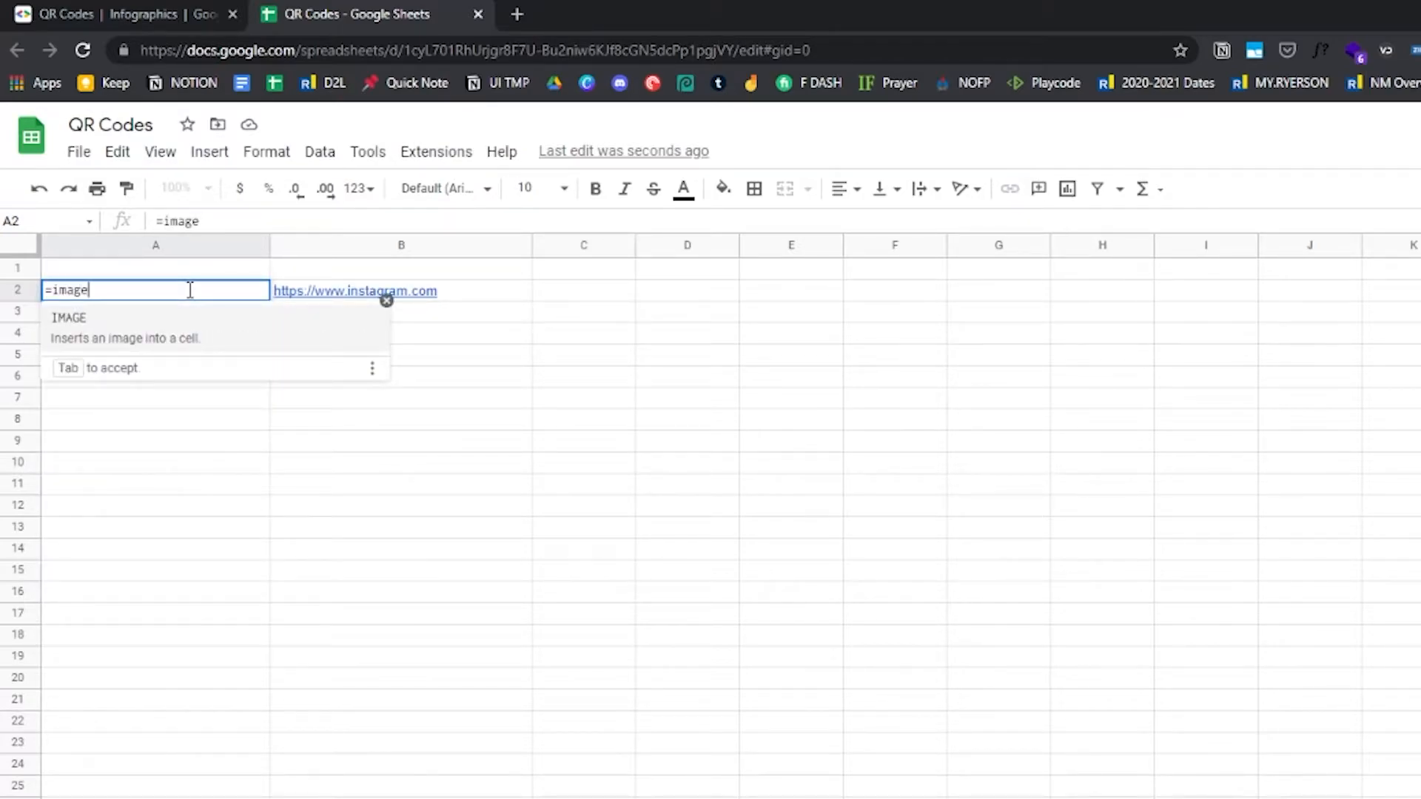
{"action": "key", "text": "Tab"}
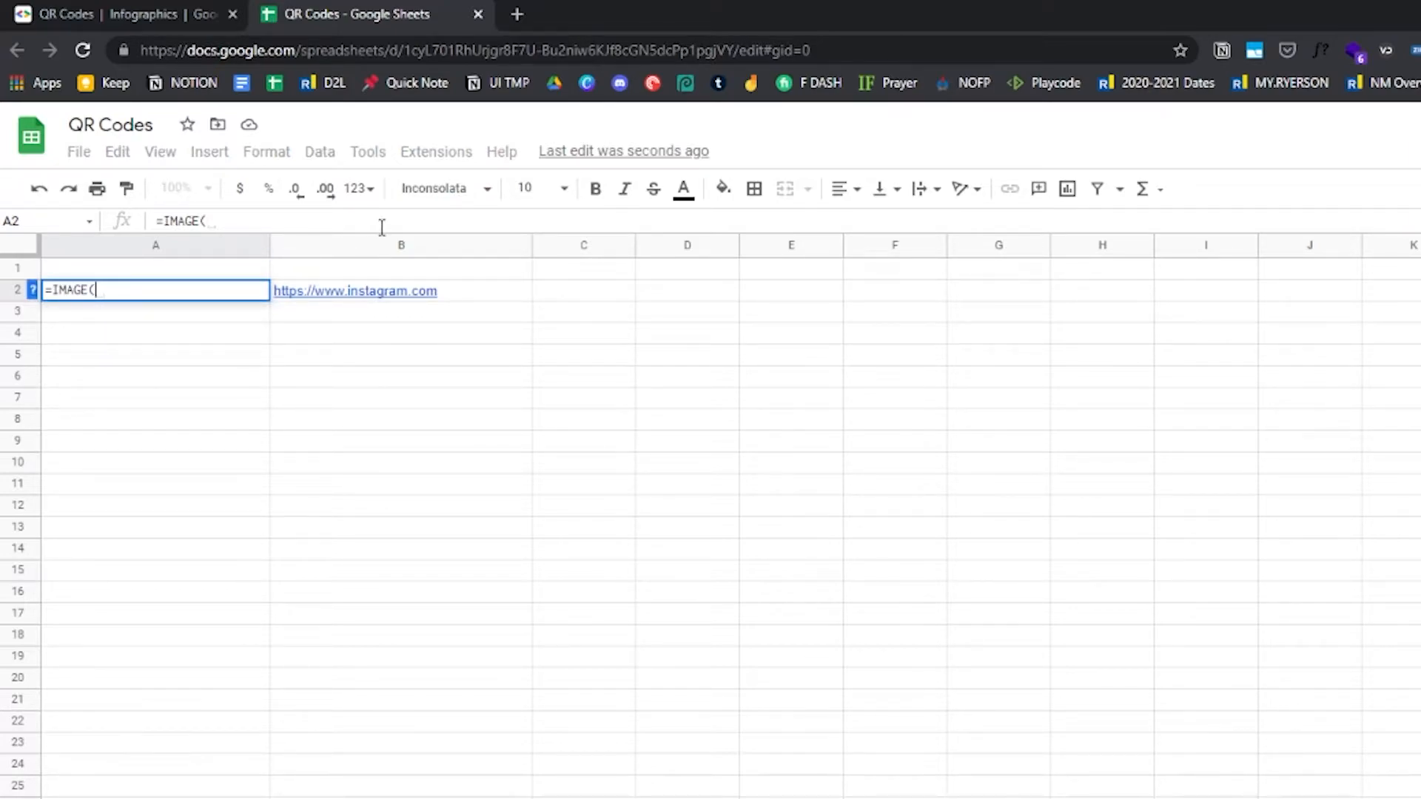
{"action": "type", "text": "\""}
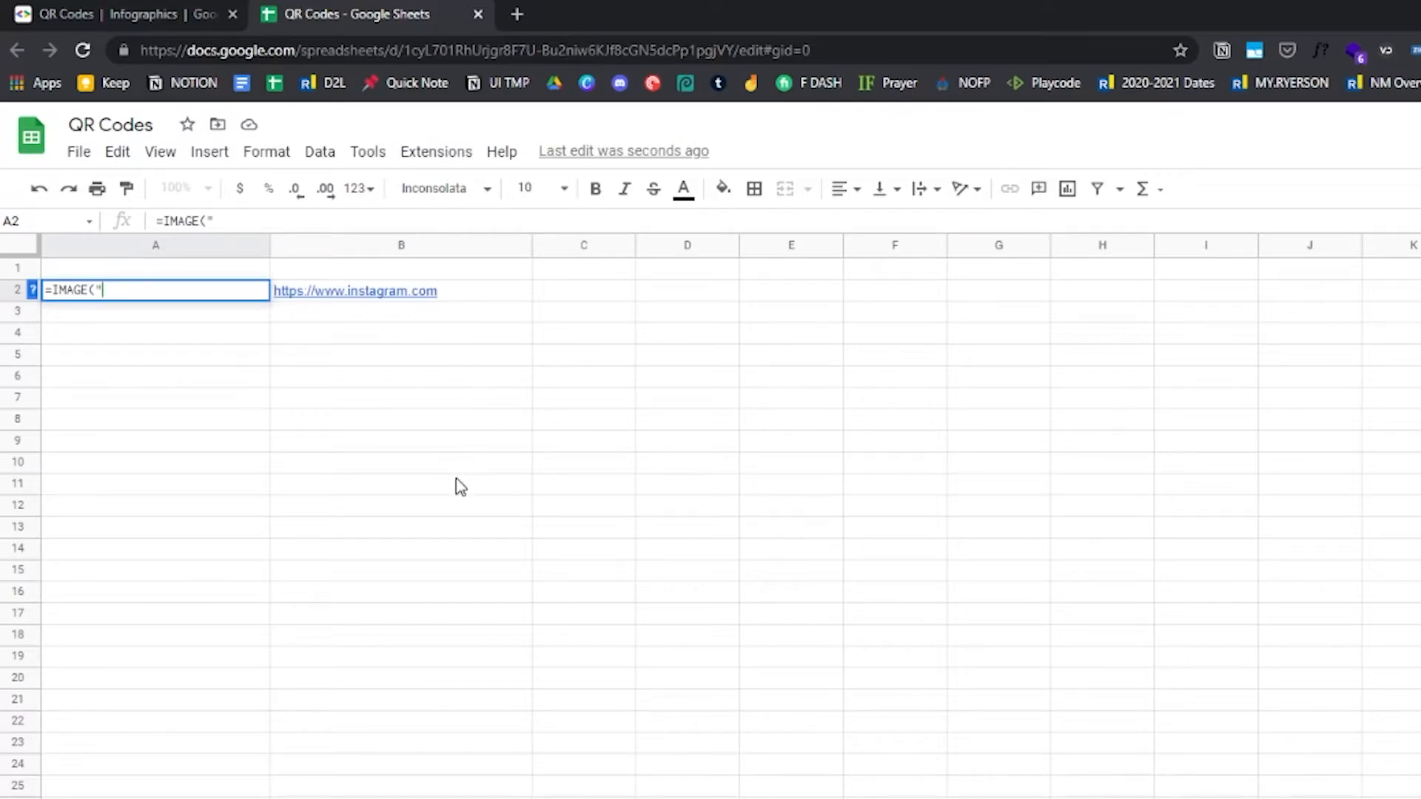
{"action": "key", "text": "ctrl+v"}
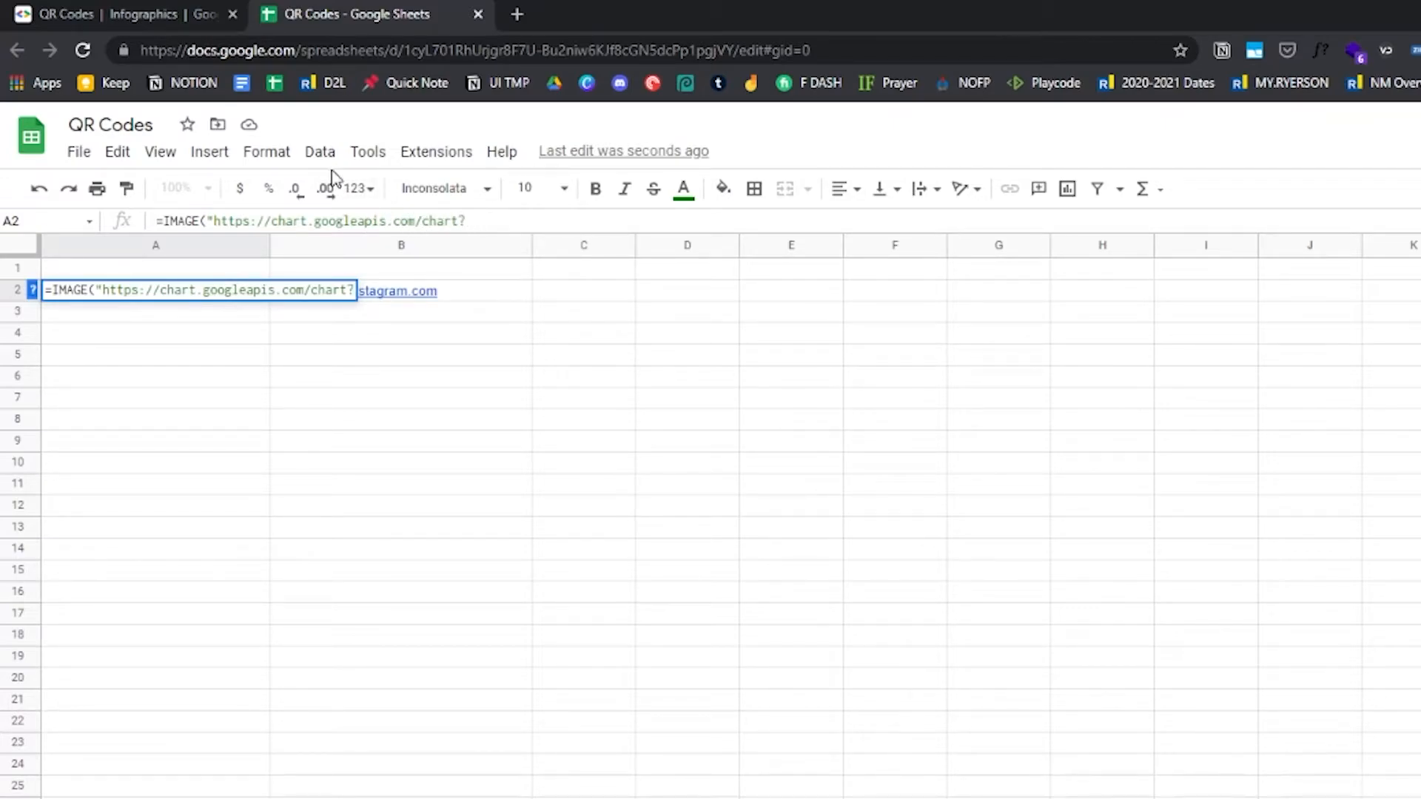
Copy the cht=qr parameter from the documentation and append it to the formula's URL
{"action": "left_click", "coordinate": [158, 24]}
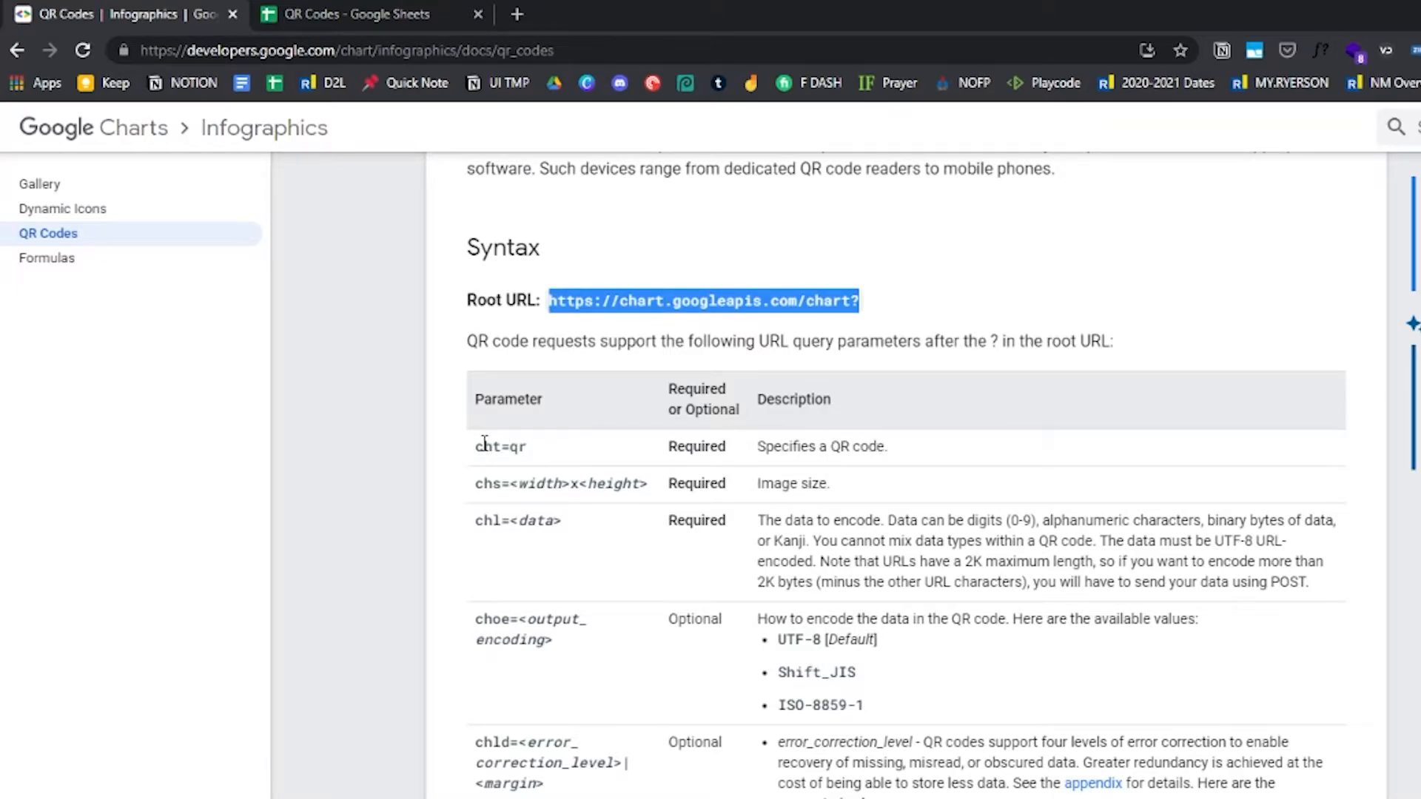
{"action": "left_click_drag", "start_coordinate": [476, 448], "coordinate": [527, 448]}
{"action": "key", "text": "ctrl+c"}
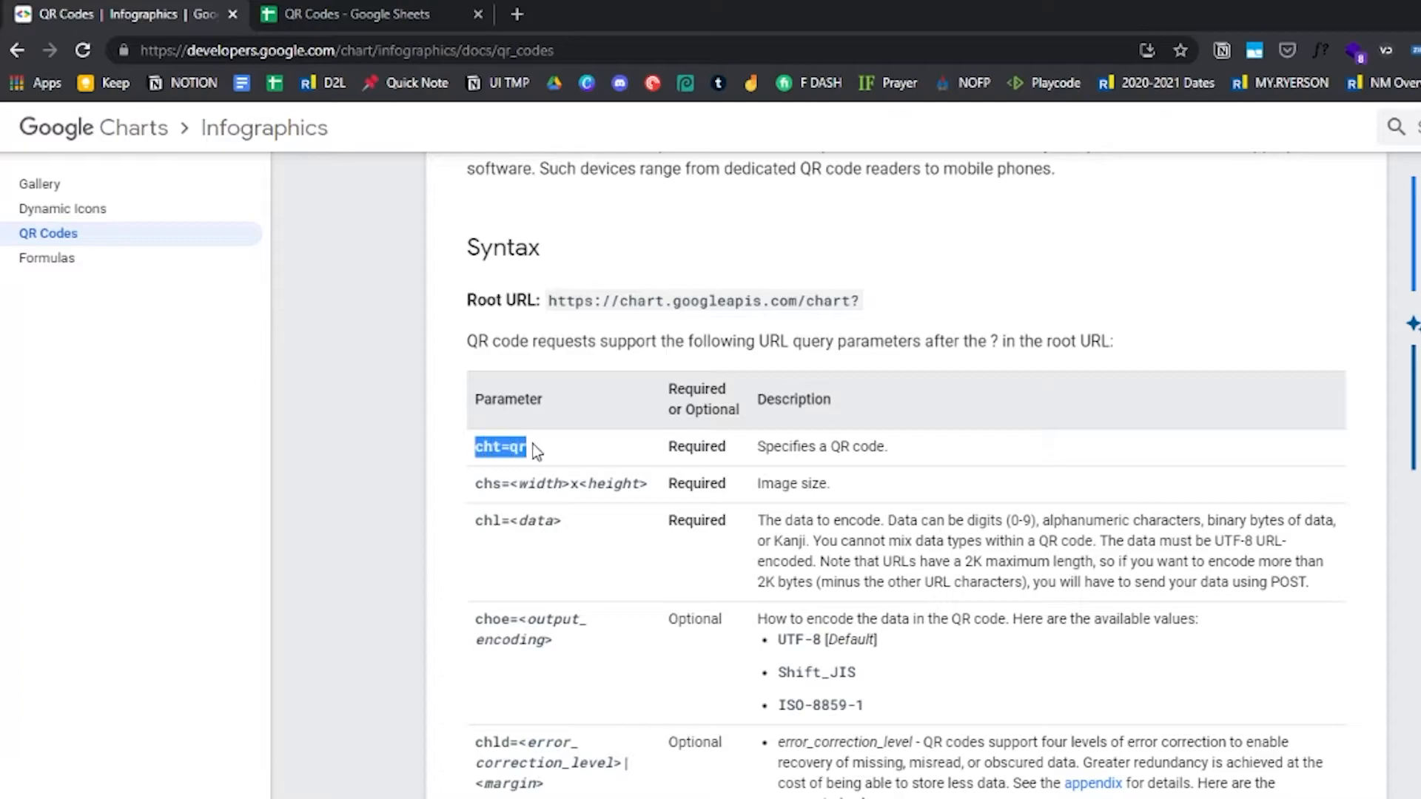
{"action": "left_click", "coordinate": [398, 15]}
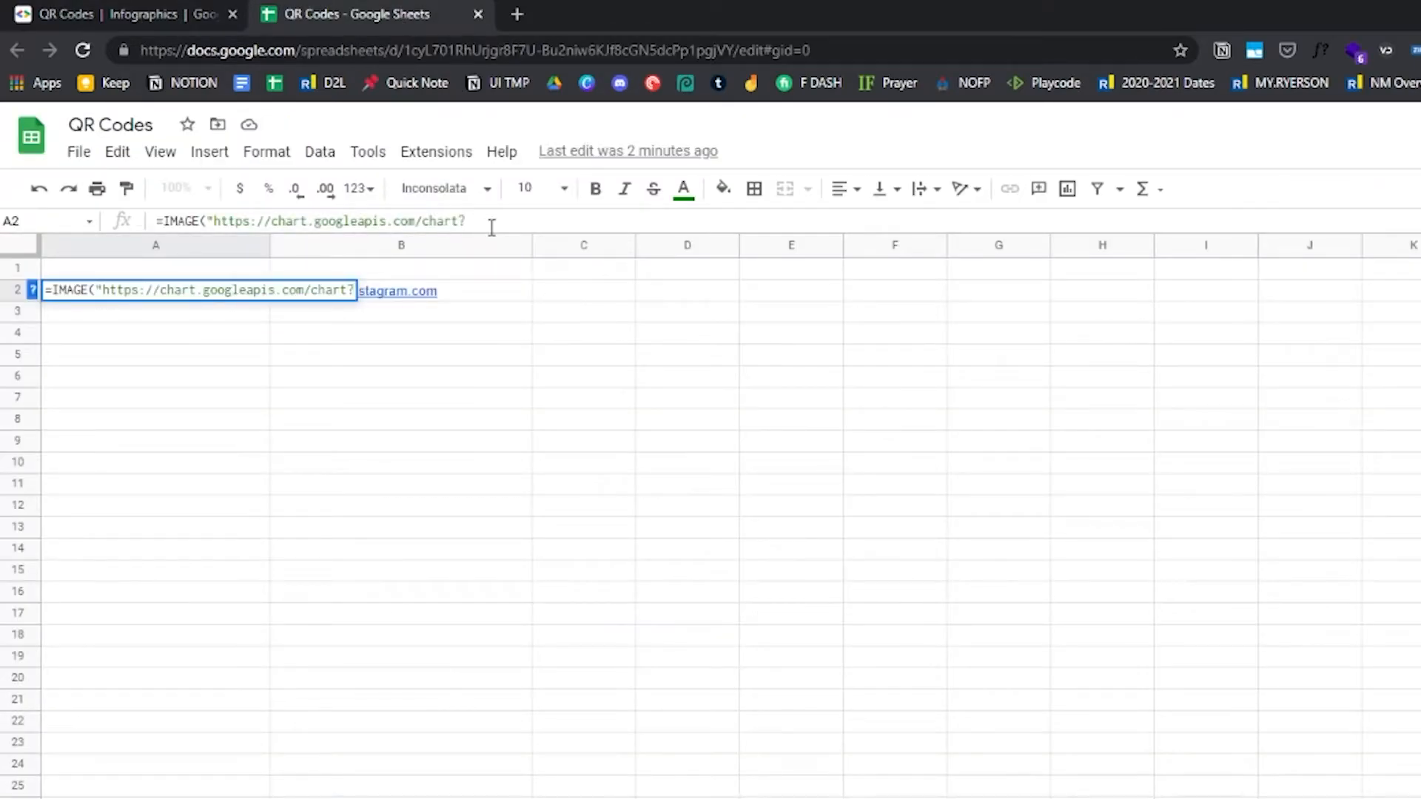
{"action": "key", "text": "ctrl+v"}
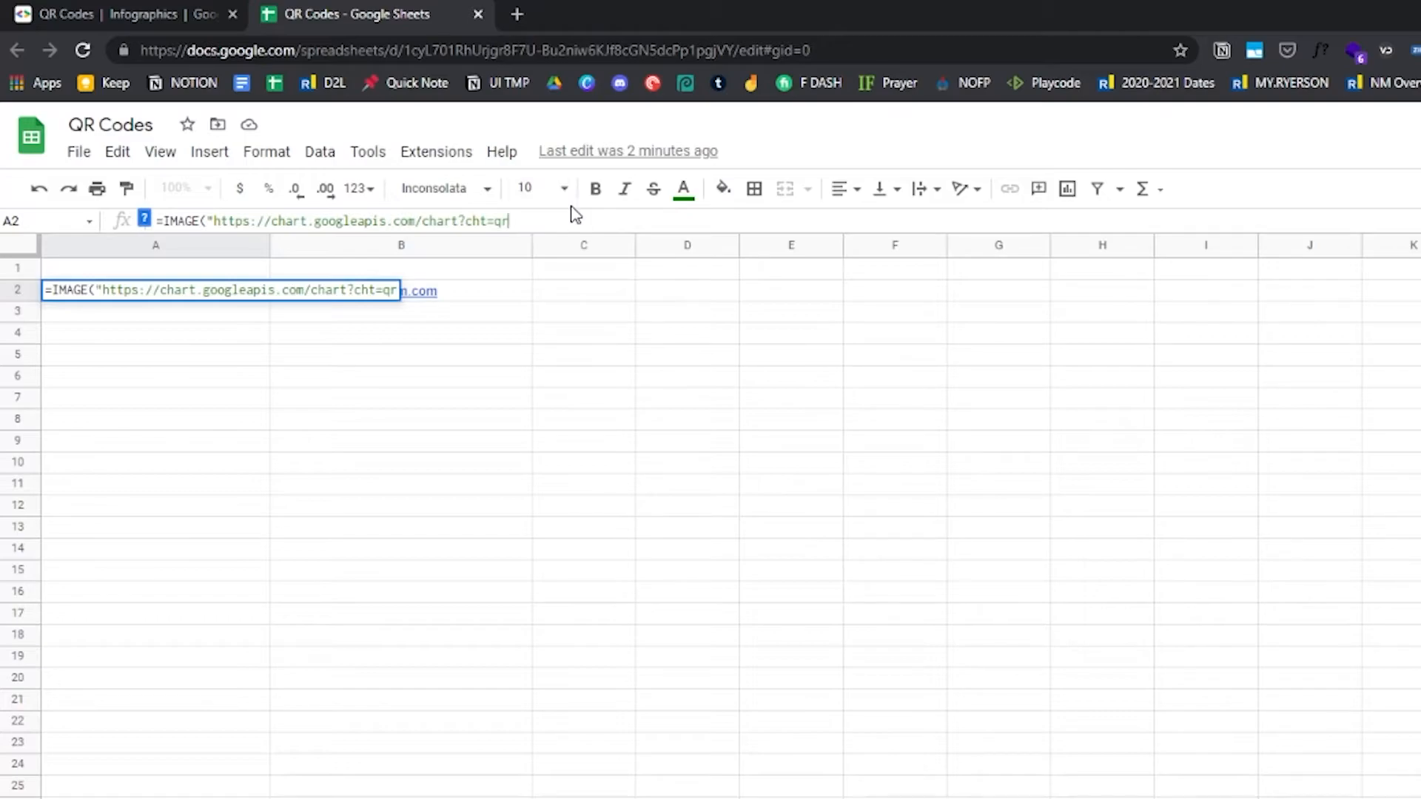
Append &chs=500x500 to the formula's URL as the image size parameter
{"action": "type", "text": "&"}
{"action": "left_click", "coordinate": [140, 17]}
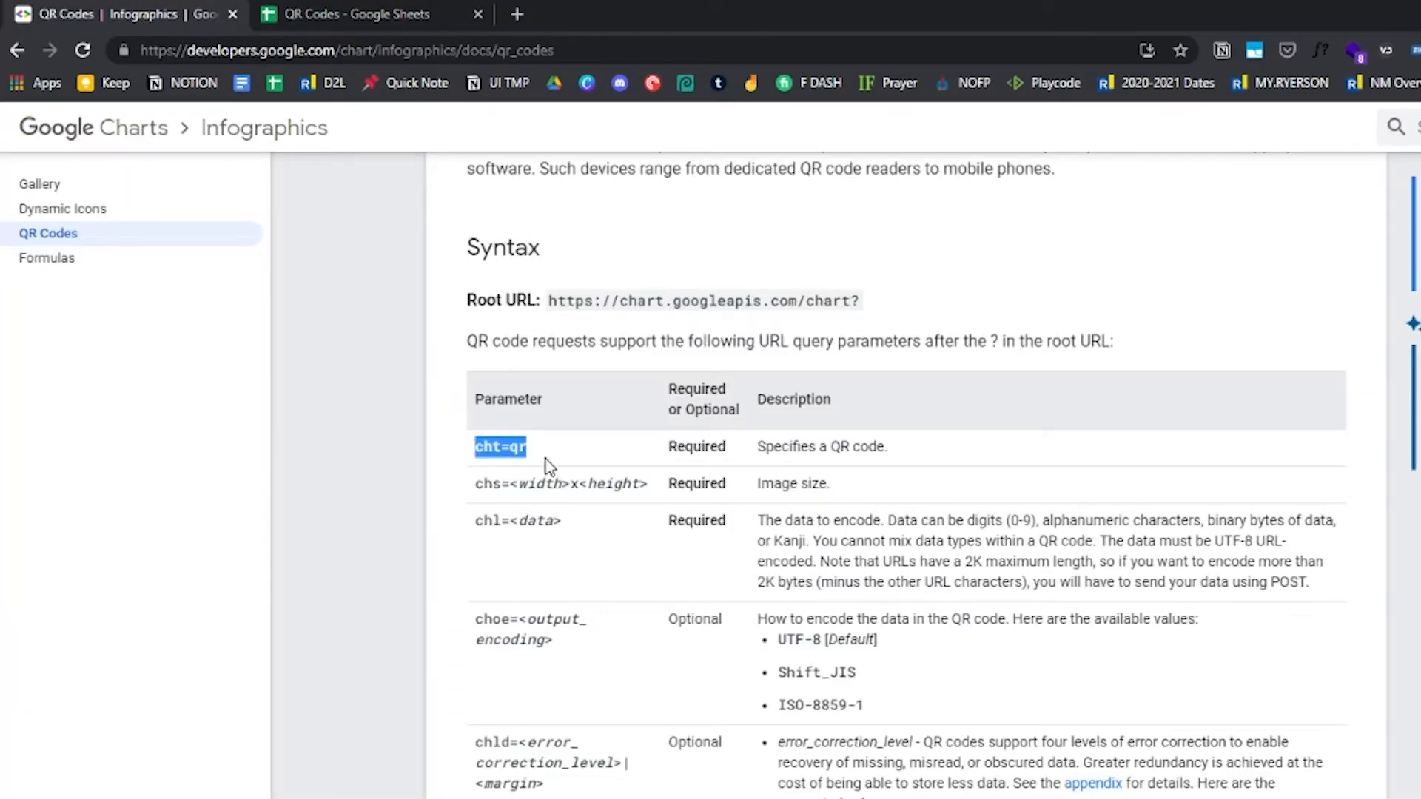
{"action": "left_click_drag", "start_coordinate": [474, 486], "coordinate": [646, 478]}
{"action": "left_click", "coordinate": [545, 501]}
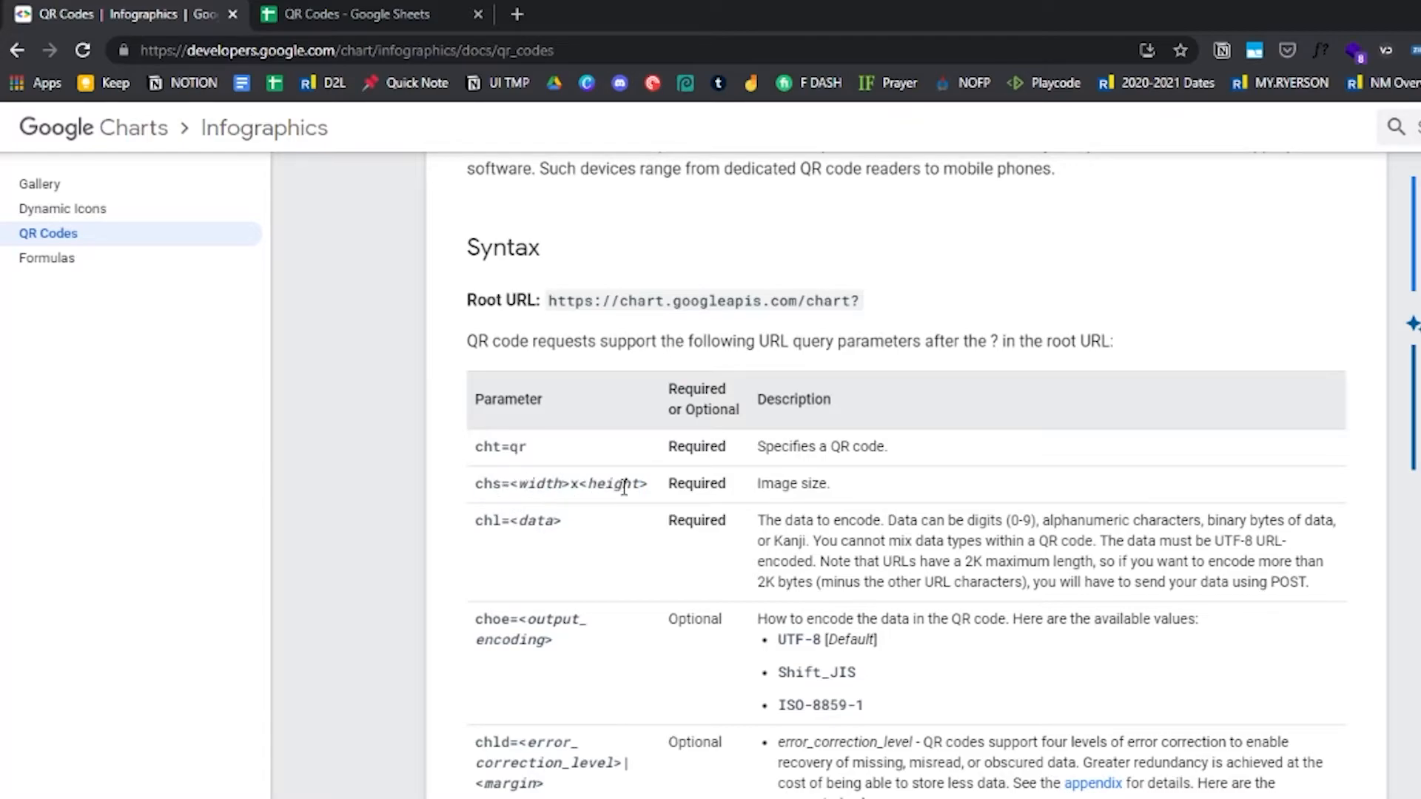
{"action": "left_click_drag", "start_coordinate": [478, 484], "coordinate": [509, 485]}
{"action": "key", "text": "ctrl+c"}
{"action": "left_click", "coordinate": [376, 19]}
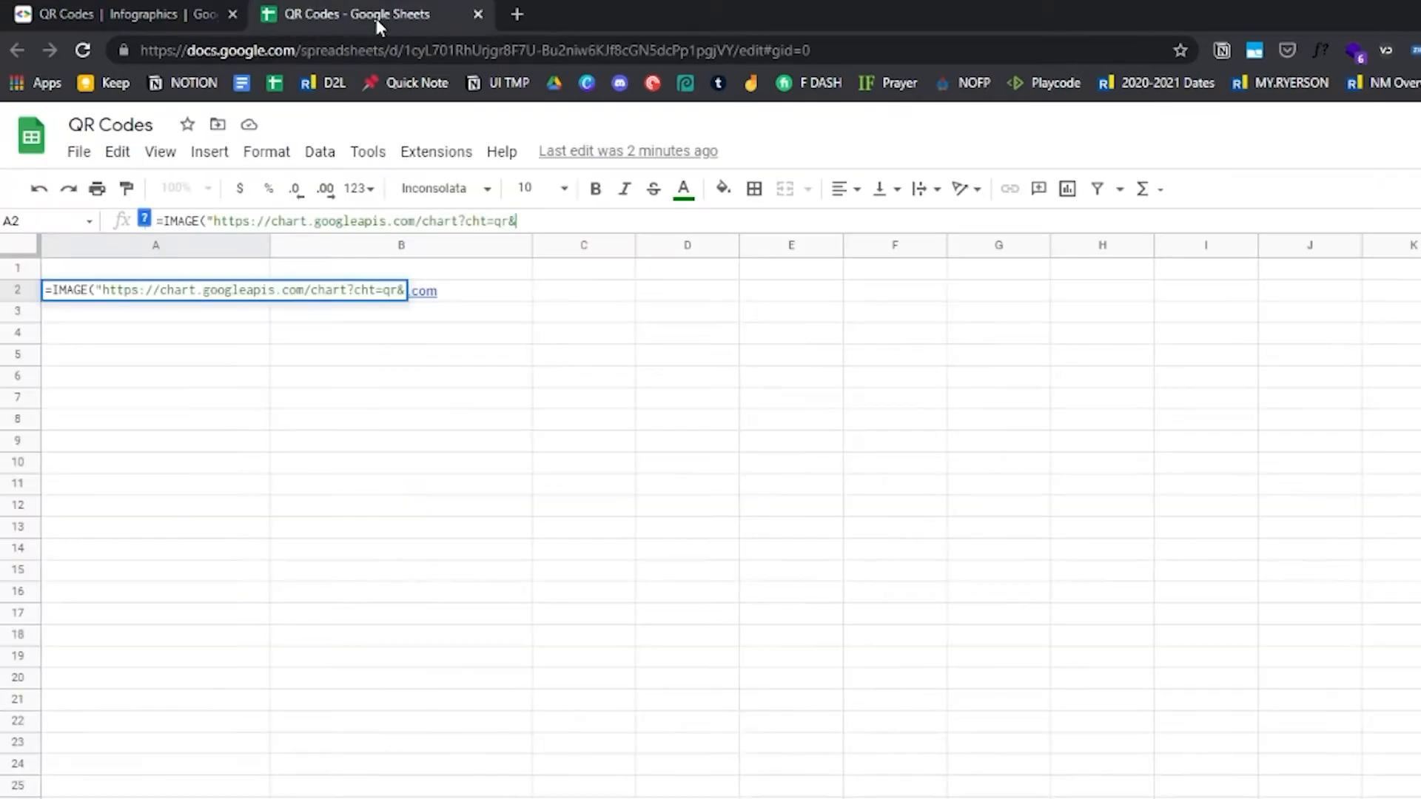
{"action": "left_click", "coordinate": [574, 221]}
{"action": "key", "text": "ctrl+v"}
{"action": "type", "text": "500x500"}
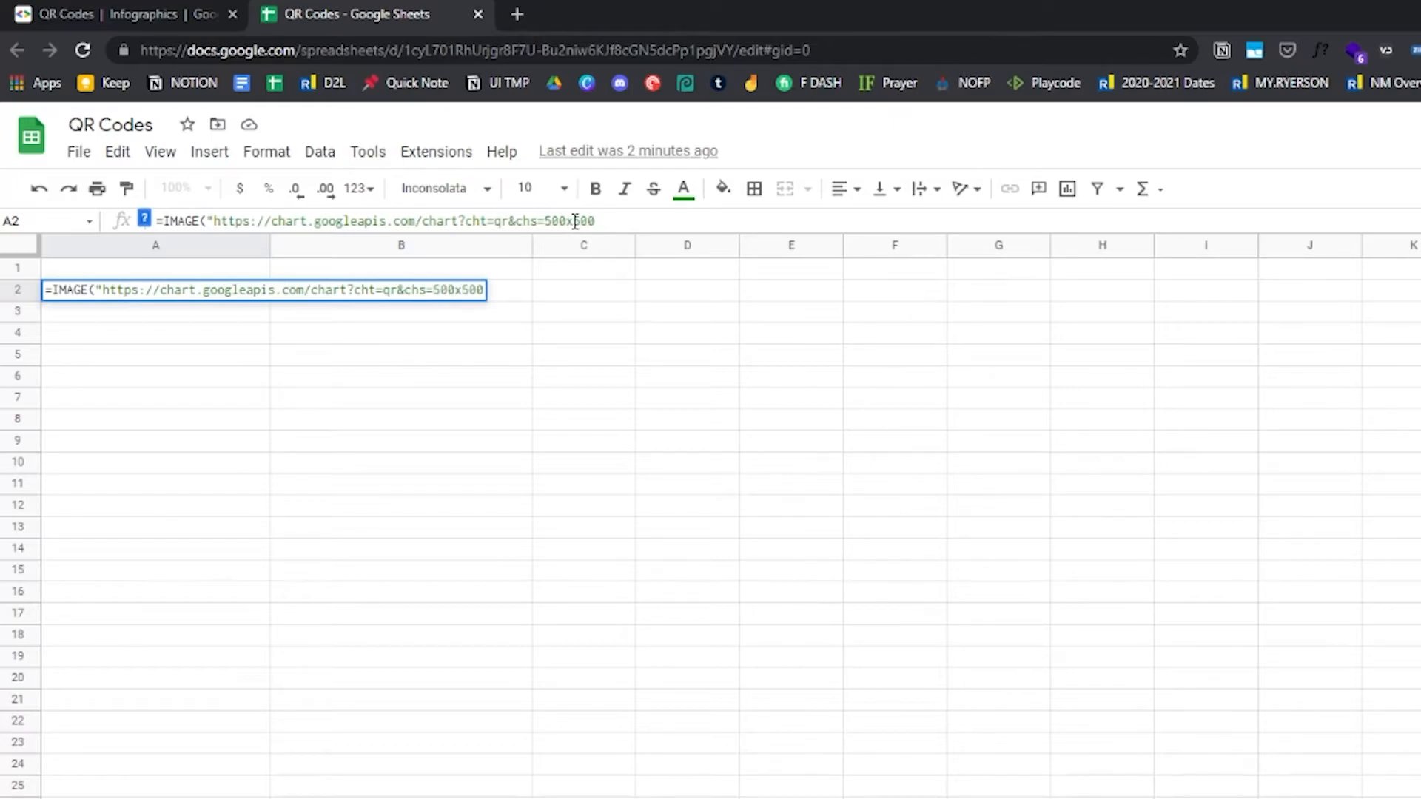
Copy the chl= data parameter from the documentation and append it after an & in the formula
{"action": "left_click", "coordinate": [167, 18]}
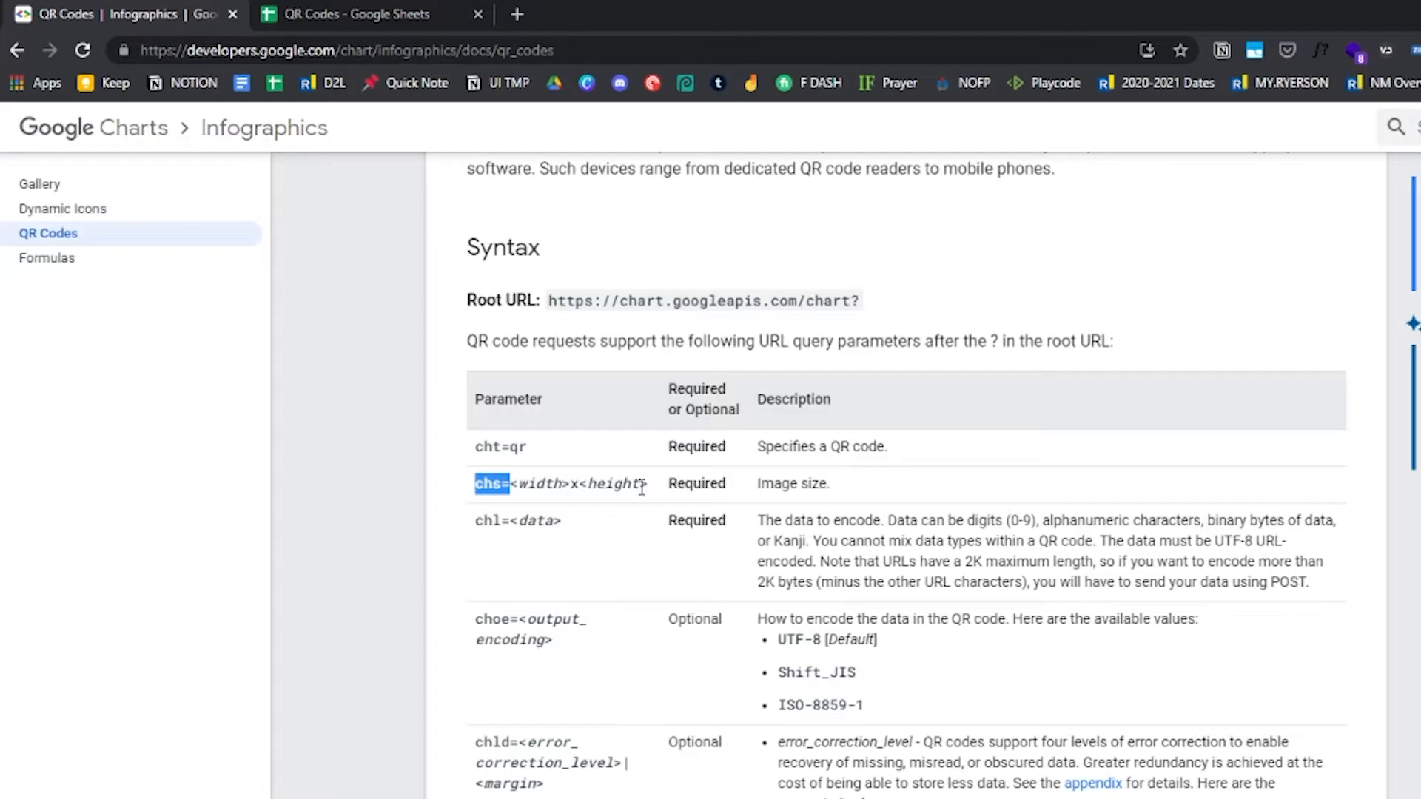
{"action": "left_click", "coordinate": [536, 564]}
{"action": "left_click_drag", "start_coordinate": [475, 522], "coordinate": [569, 527]}
{"action": "left_click", "coordinate": [481, 526]}
{"action": "left_click_drag", "start_coordinate": [474, 523], "coordinate": [511, 522]}
{"action": "key", "text": "ctrl+c"}
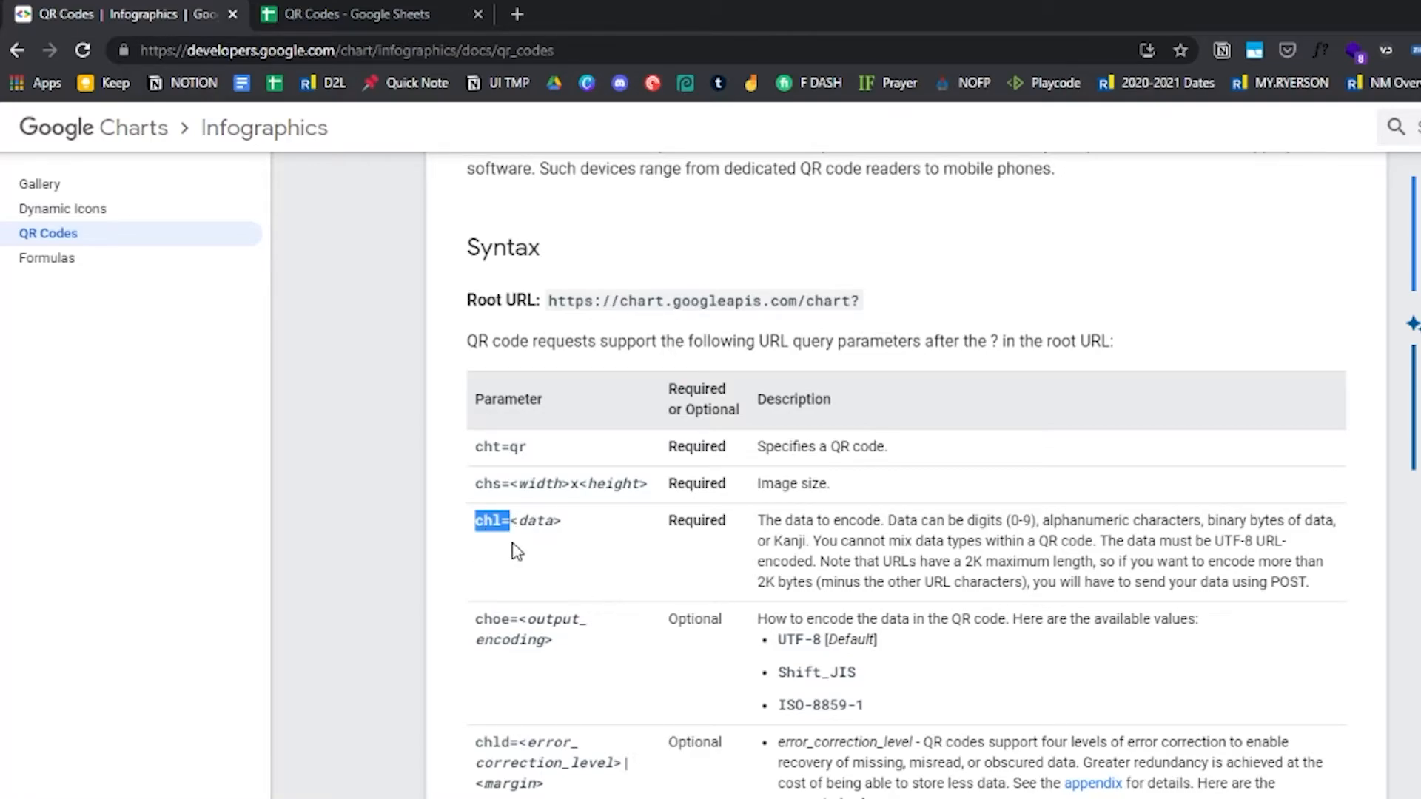
{"action": "left_click", "coordinate": [380, 13]}
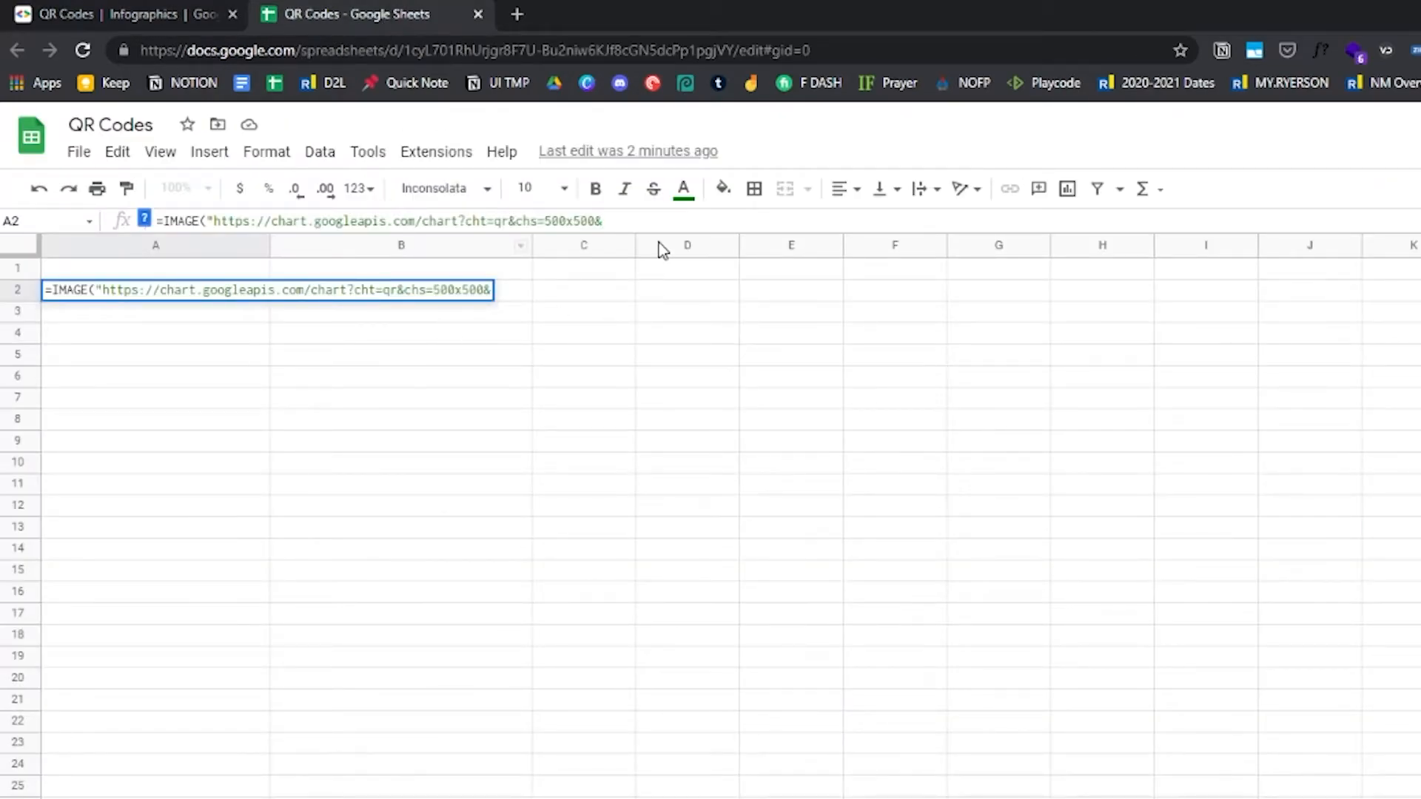
{"action": "key", "text": "ctrl+v"}
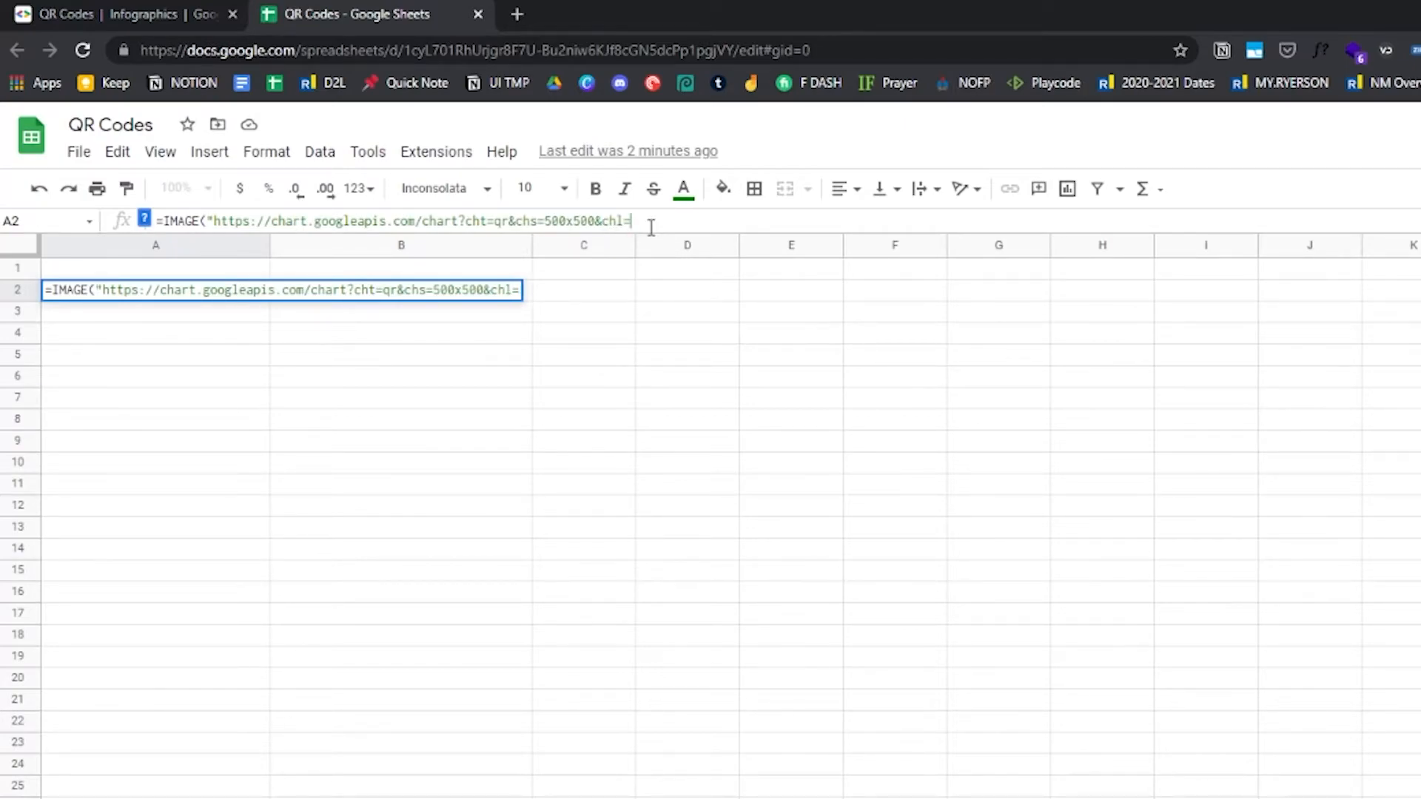
Close the URL string, concatenate cell B2 with &, and finish the formula with a closing parenthesis
{"action": "type", "text": "\"&"}
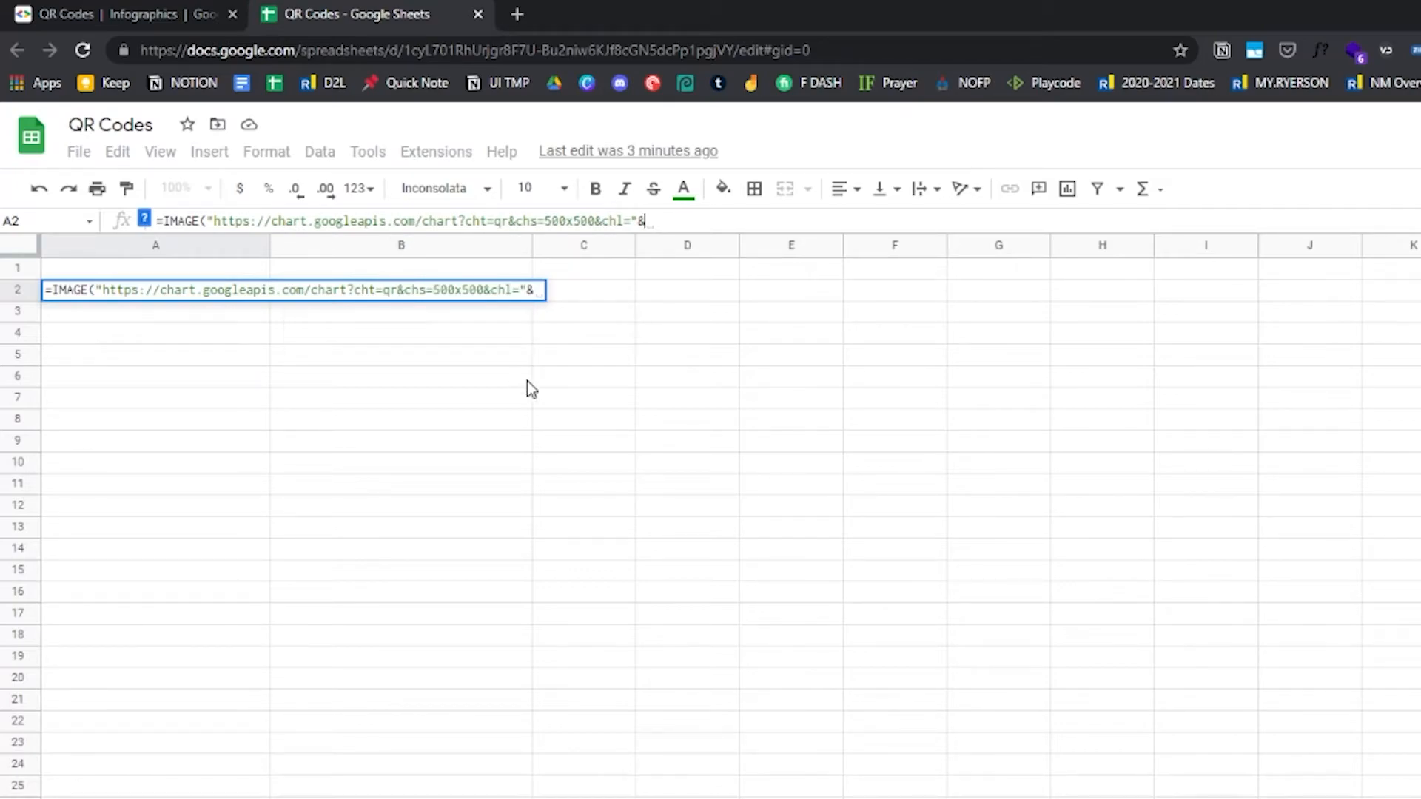
{"action": "type", "text": "B2"}
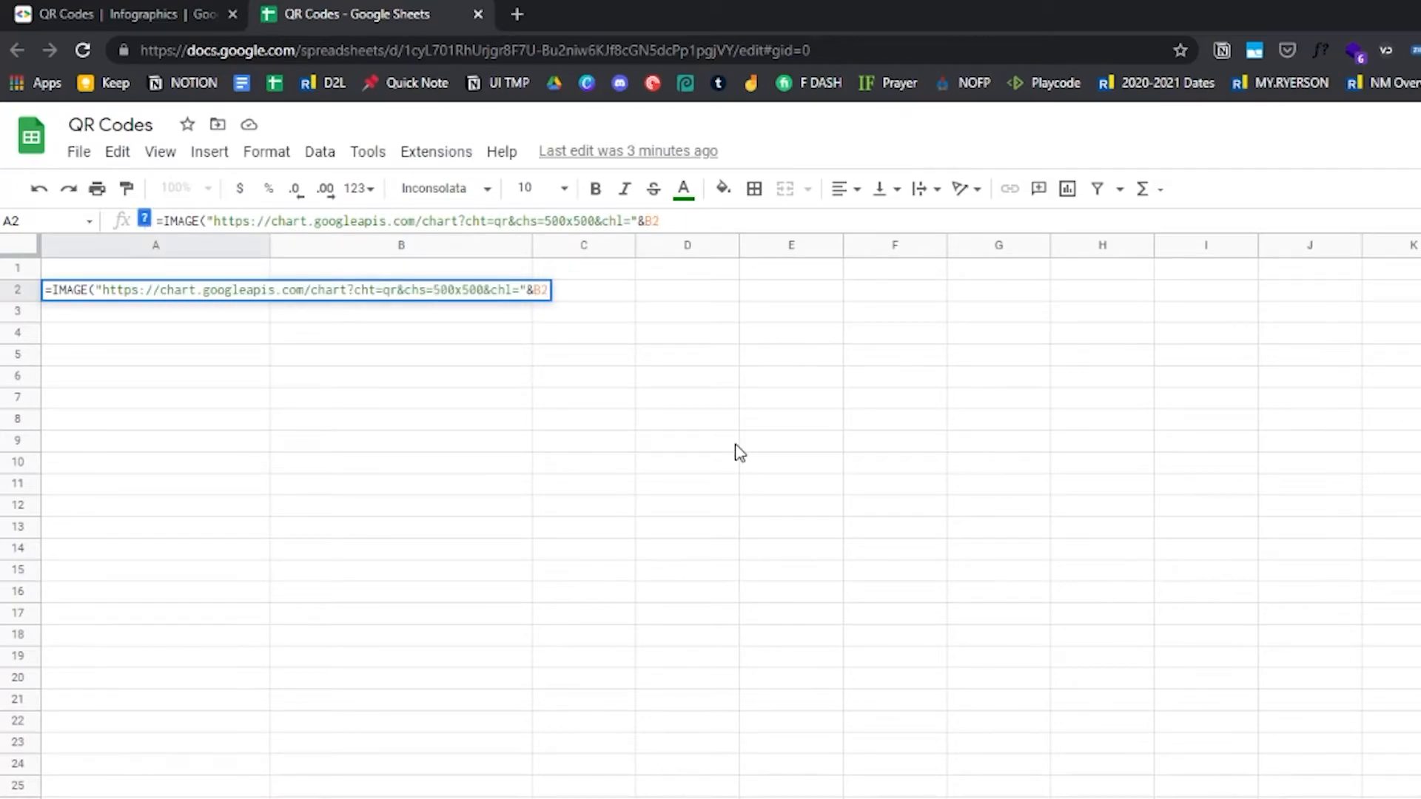
{"action": "type", "text": ")"}
{"action": "key", "text": "Return"}
Increase row 2's height so the QR code image displays larger
{"action": "left_click_drag", "start_coordinate": [31, 299], "coordinate": [38, 411]}
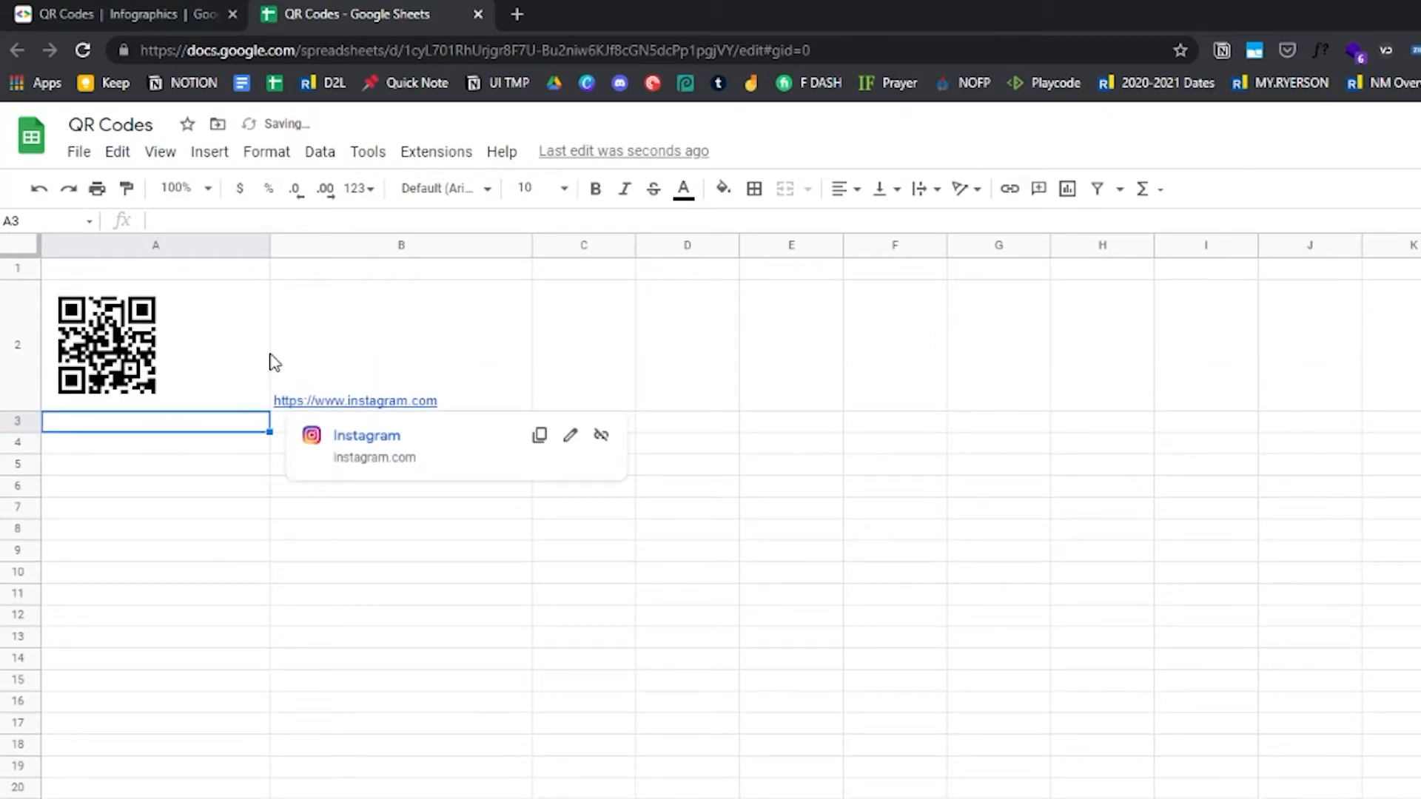
{"action": "left_click", "coordinate": [135, 362]}
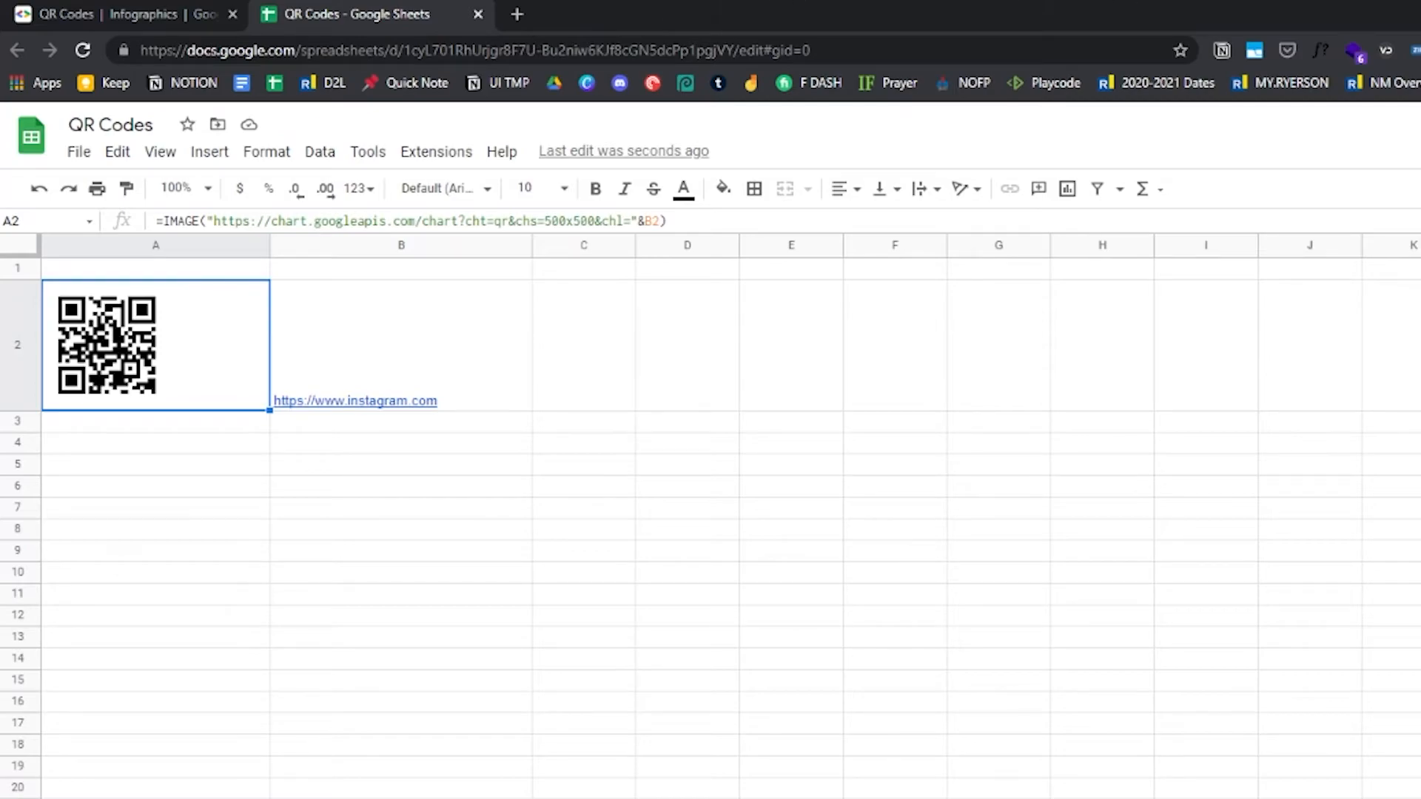
{"action": "left_click", "coordinate": [263, 464]}
{"action": "left_click", "coordinate": [283, 428]}
{"action": "key", "text": "Left"}
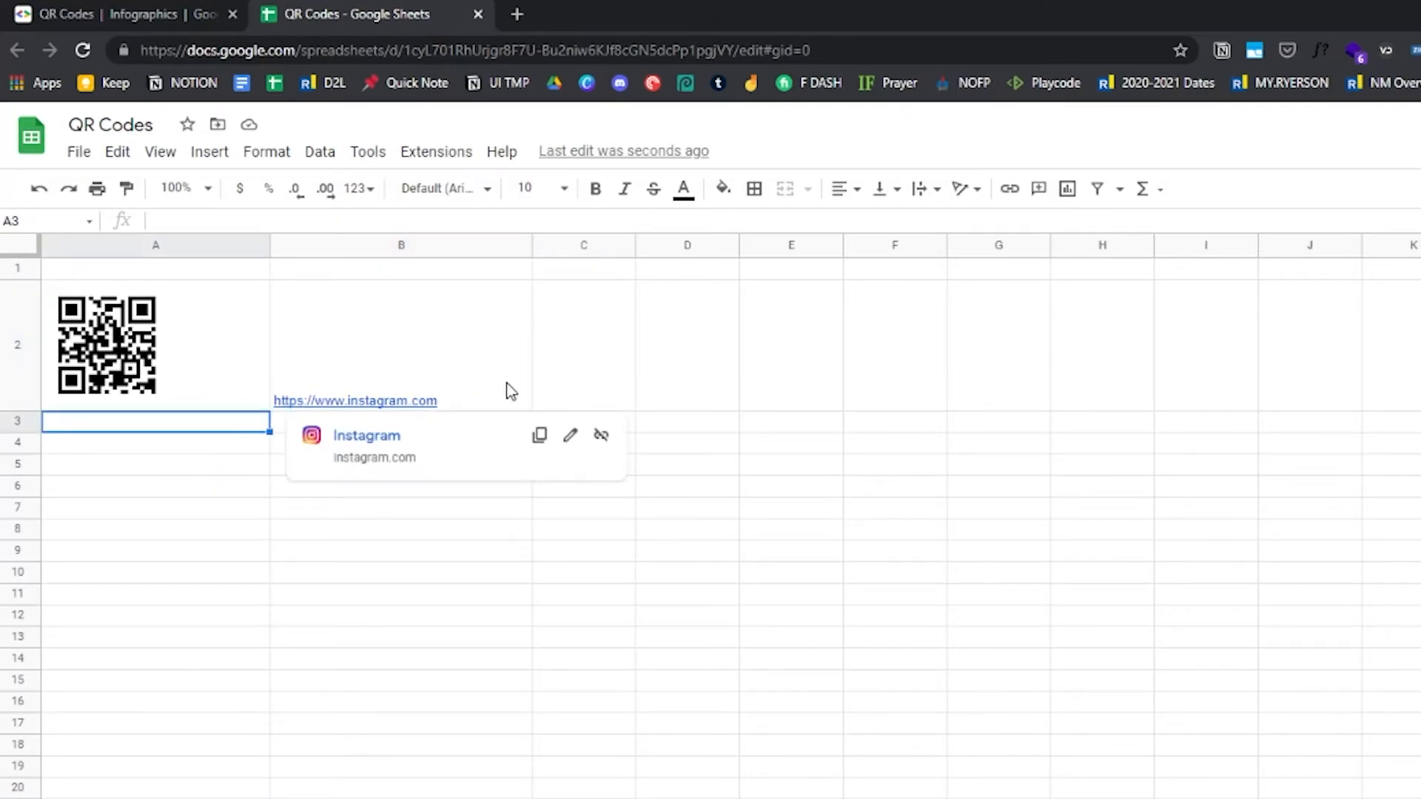
{"action": "left_click", "coordinate": [346, 406]}
{"action": "left_click", "coordinate": [247, 451]}
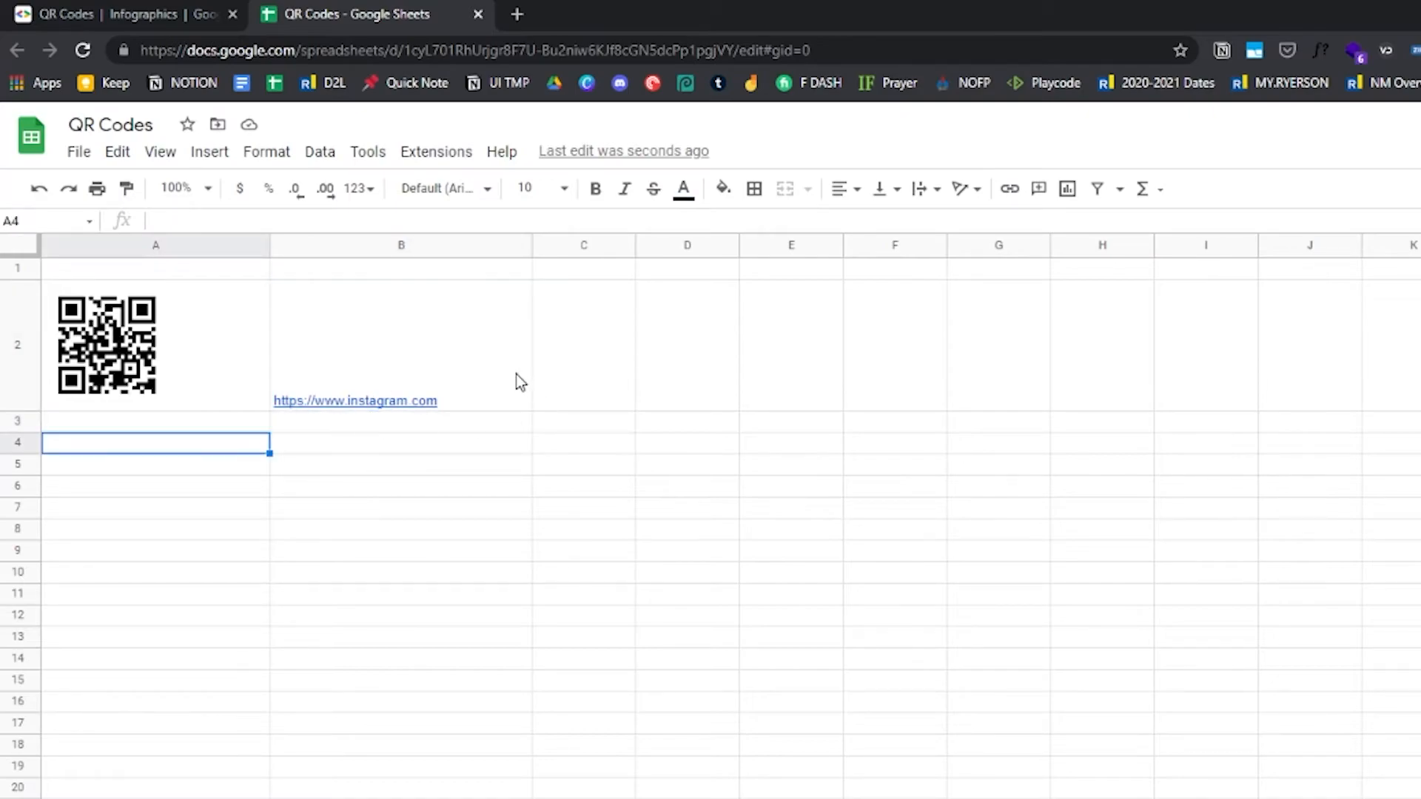
Copy the Instagram link from B2 and paste it into B3 and B4
{"action": "left_click", "coordinate": [466, 399]}
{"action": "key", "text": "ctrl+c"}
{"action": "left_click", "coordinate": [229, 464]}
{"action": "left_click", "coordinate": [334, 425]}
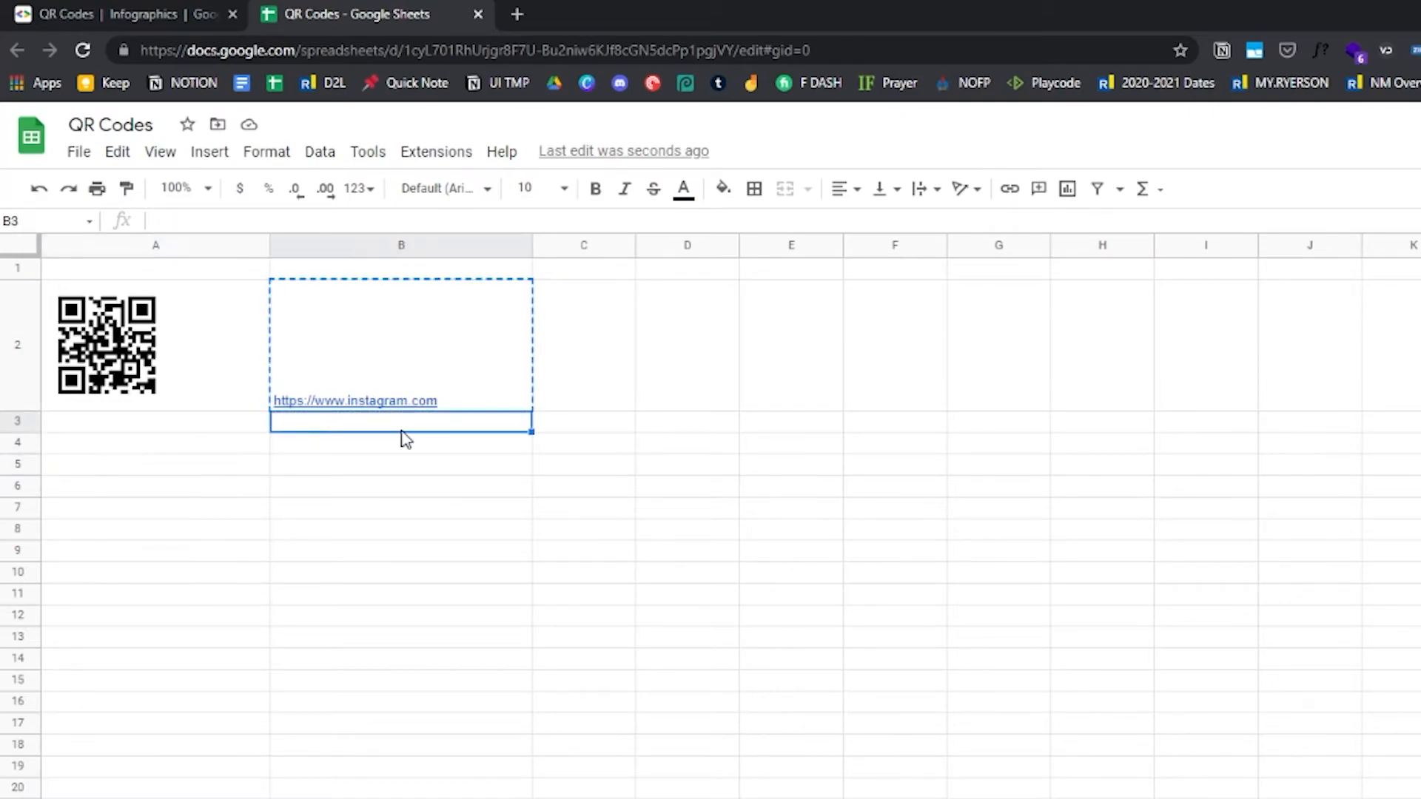
{"action": "key", "text": "ctrl+v"}
{"action": "left_click", "coordinate": [370, 447]}
{"action": "key", "text": "ctrl+v"}
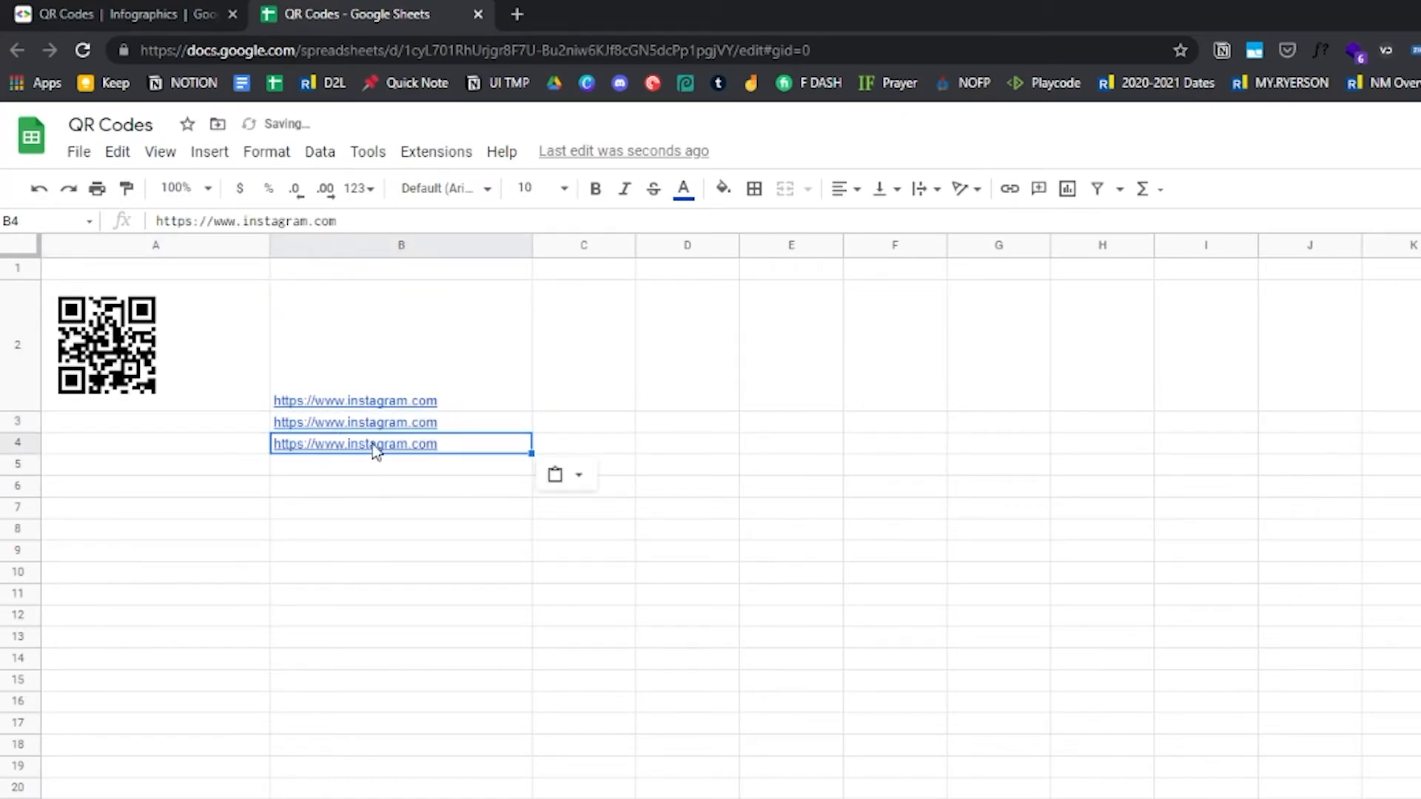
{"action": "left_click", "coordinate": [454, 423]}
{"action": "double_click", "coordinate": [274, 220]}
{"action": "type", "text": "facebook"}
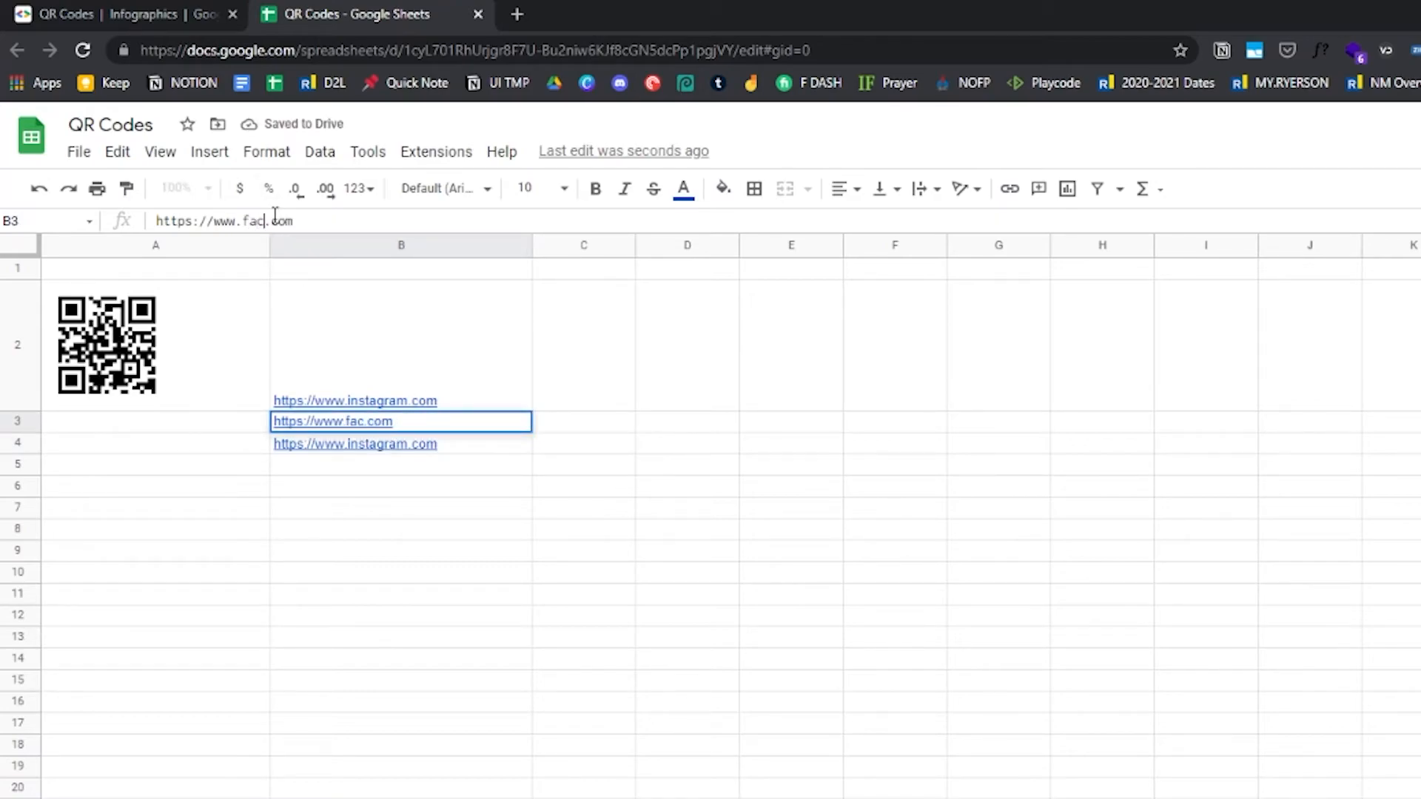
{"action": "left_click", "coordinate": [479, 446]}
{"action": "double_click", "coordinate": [290, 220]}
{"action": "type", "text": "google"}
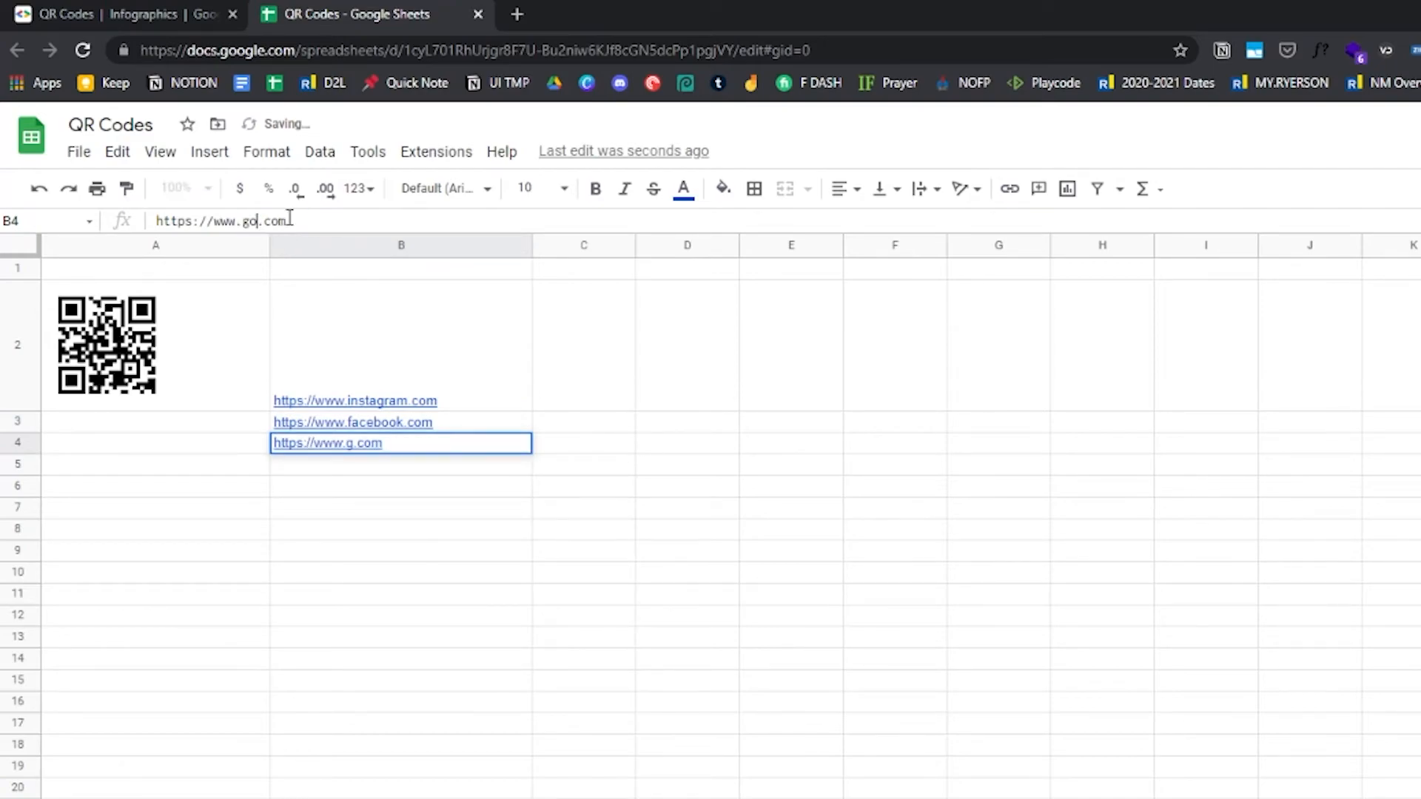
{"action": "left_click", "coordinate": [342, 638]}
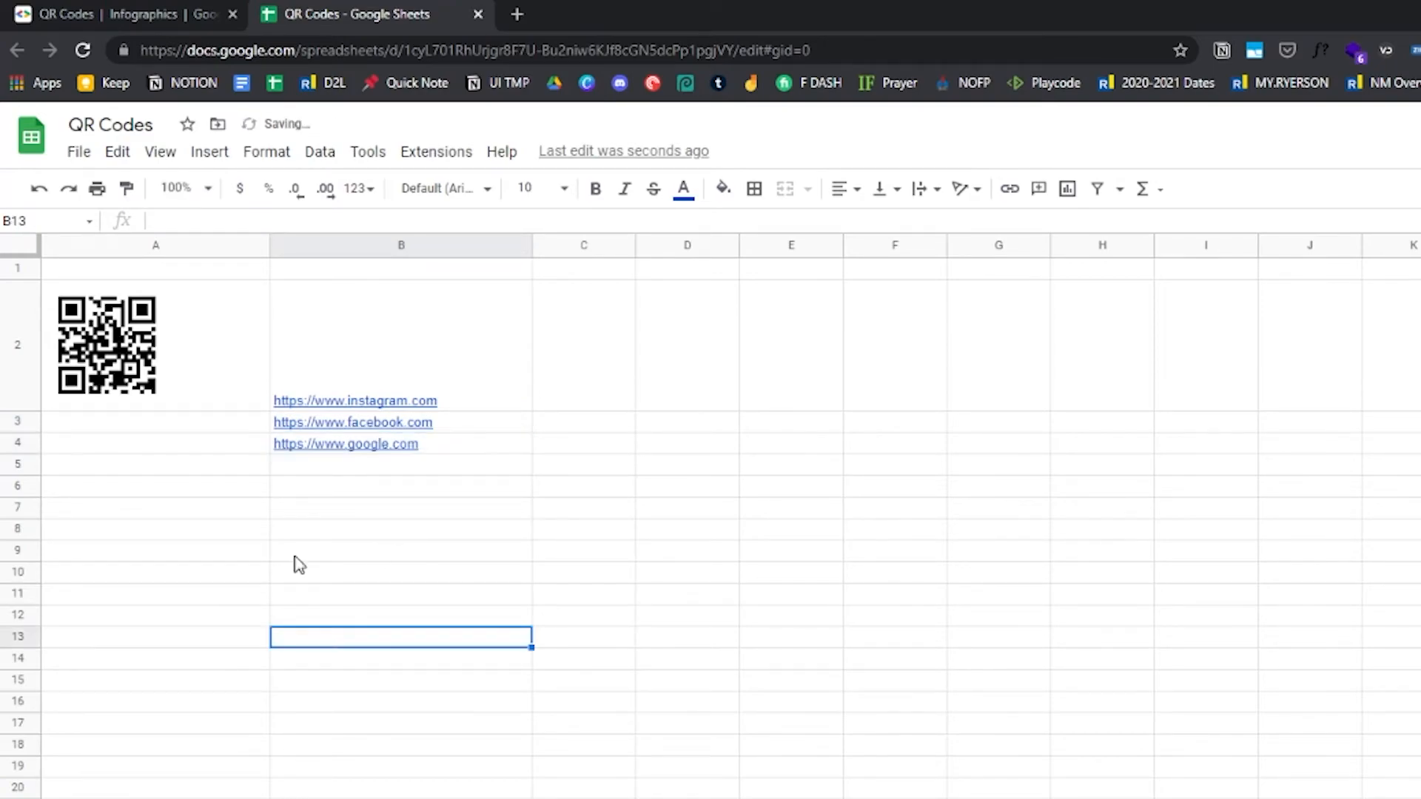
Fill the QR code IMAGE formula from A2 down into A3 and A4
{"action": "left_click", "coordinate": [178, 414]}
{"action": "left_click", "coordinate": [140, 392]}
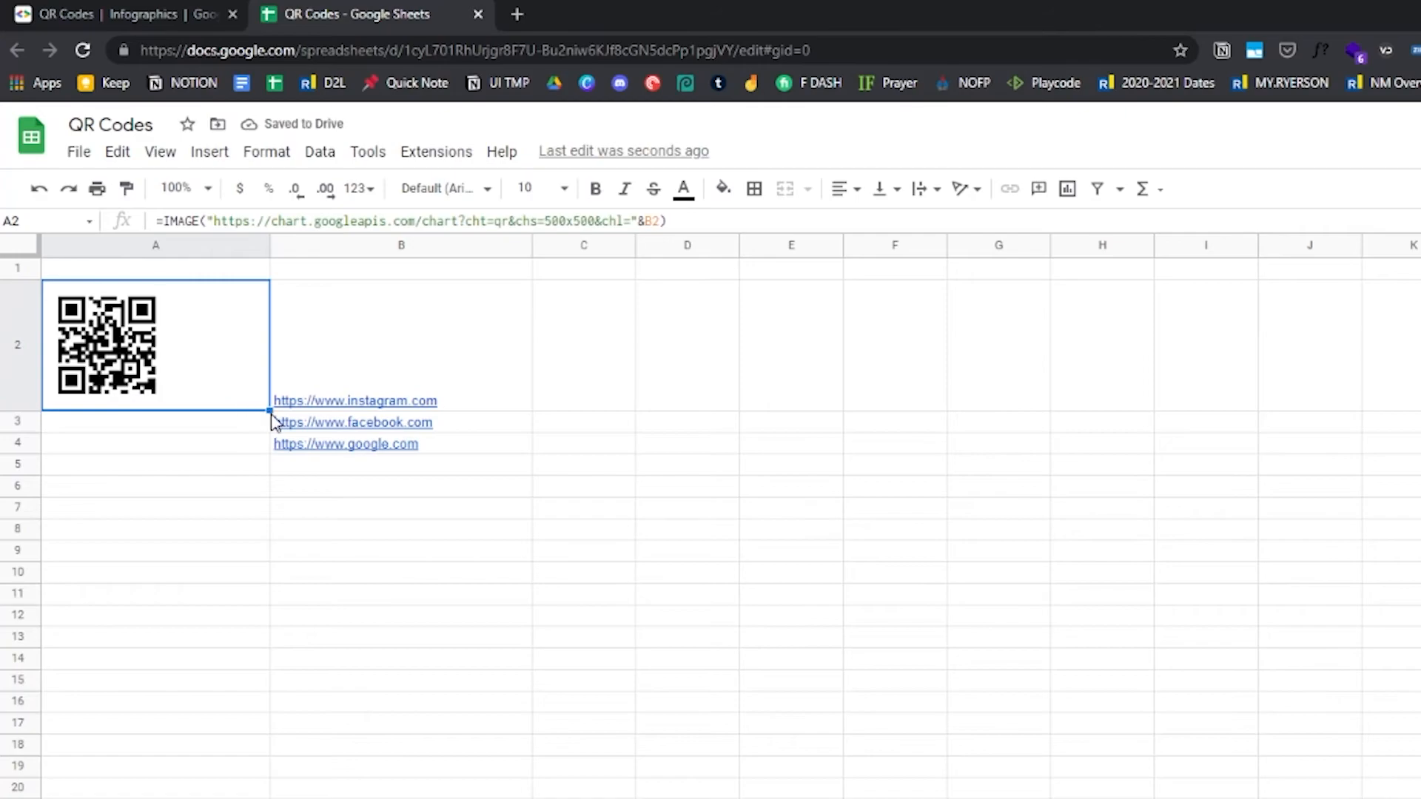
{"action": "left_click_drag", "start_coordinate": [269, 408], "coordinate": [262, 453]}
Increase the heights of rows 3 and 4 so their QR codes display larger
{"action": "left_click_drag", "start_coordinate": [26, 454], "coordinate": [38, 528]}
{"action": "left_click_drag", "start_coordinate": [32, 425], "coordinate": [34, 551]}
{"action": "left_click", "coordinate": [215, 604]}
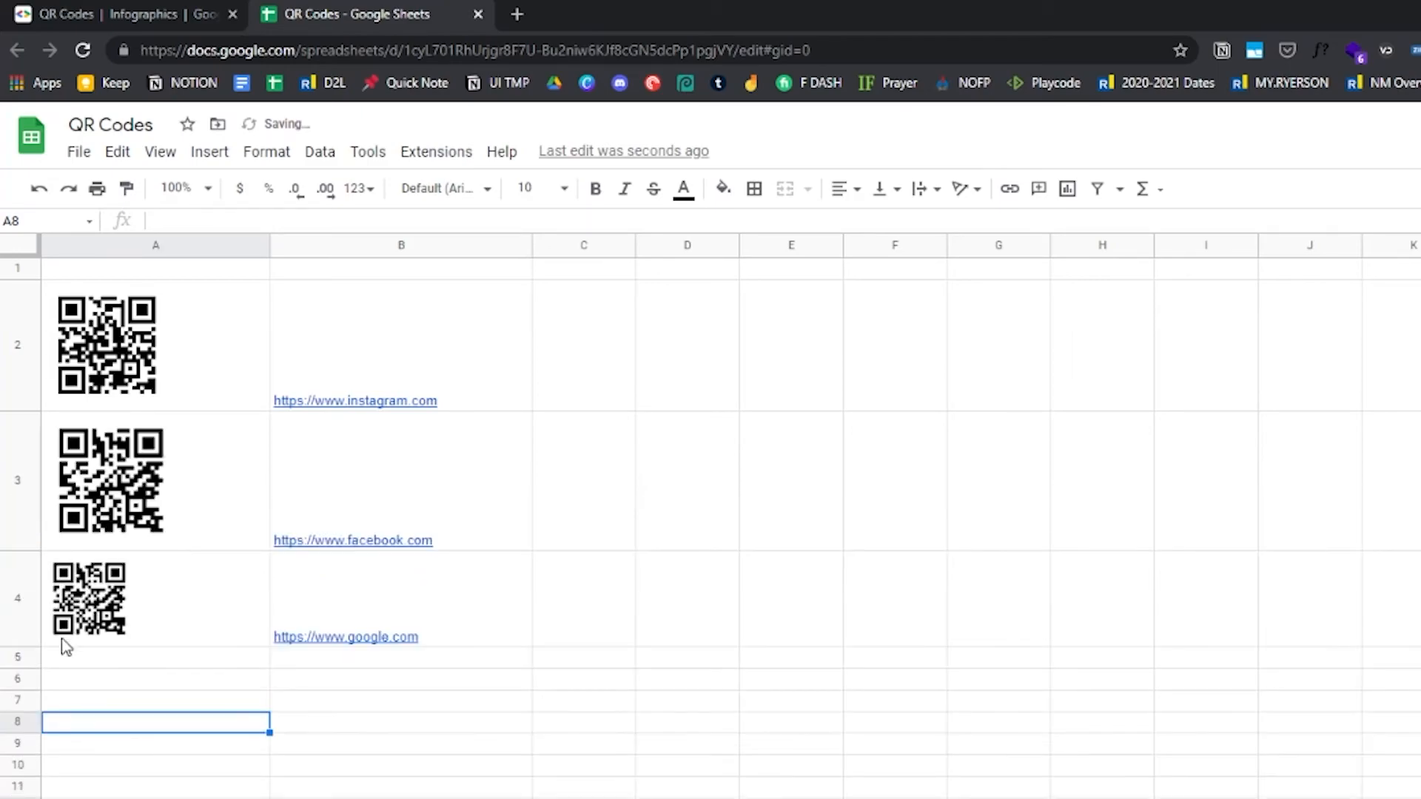
{"action": "left_click_drag", "start_coordinate": [32, 648], "coordinate": [33, 693]}
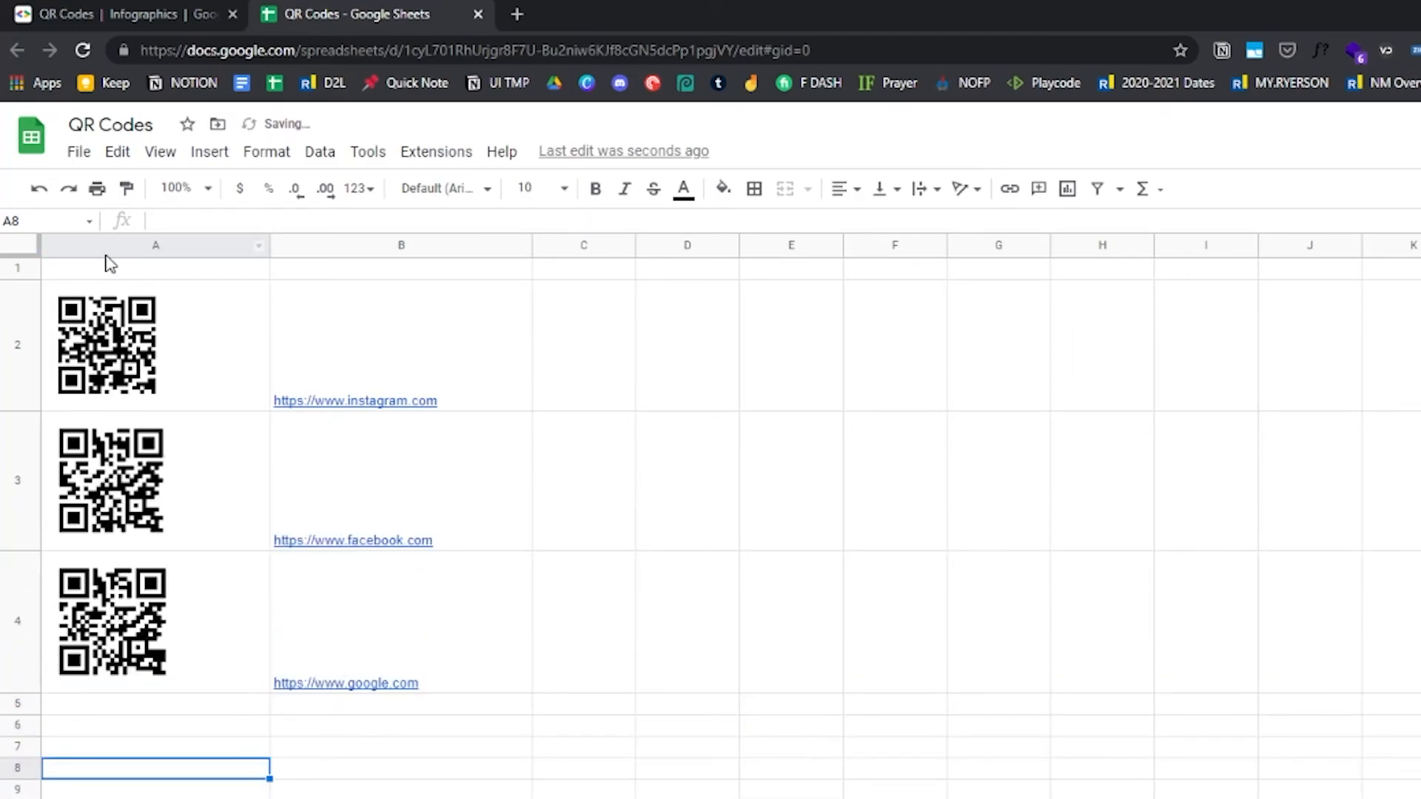
Increase row 2's height slightly so its QR code matches the others
{"action": "left_click", "coordinate": [240, 315]}
{"action": "left_click", "coordinate": [529, 339]}
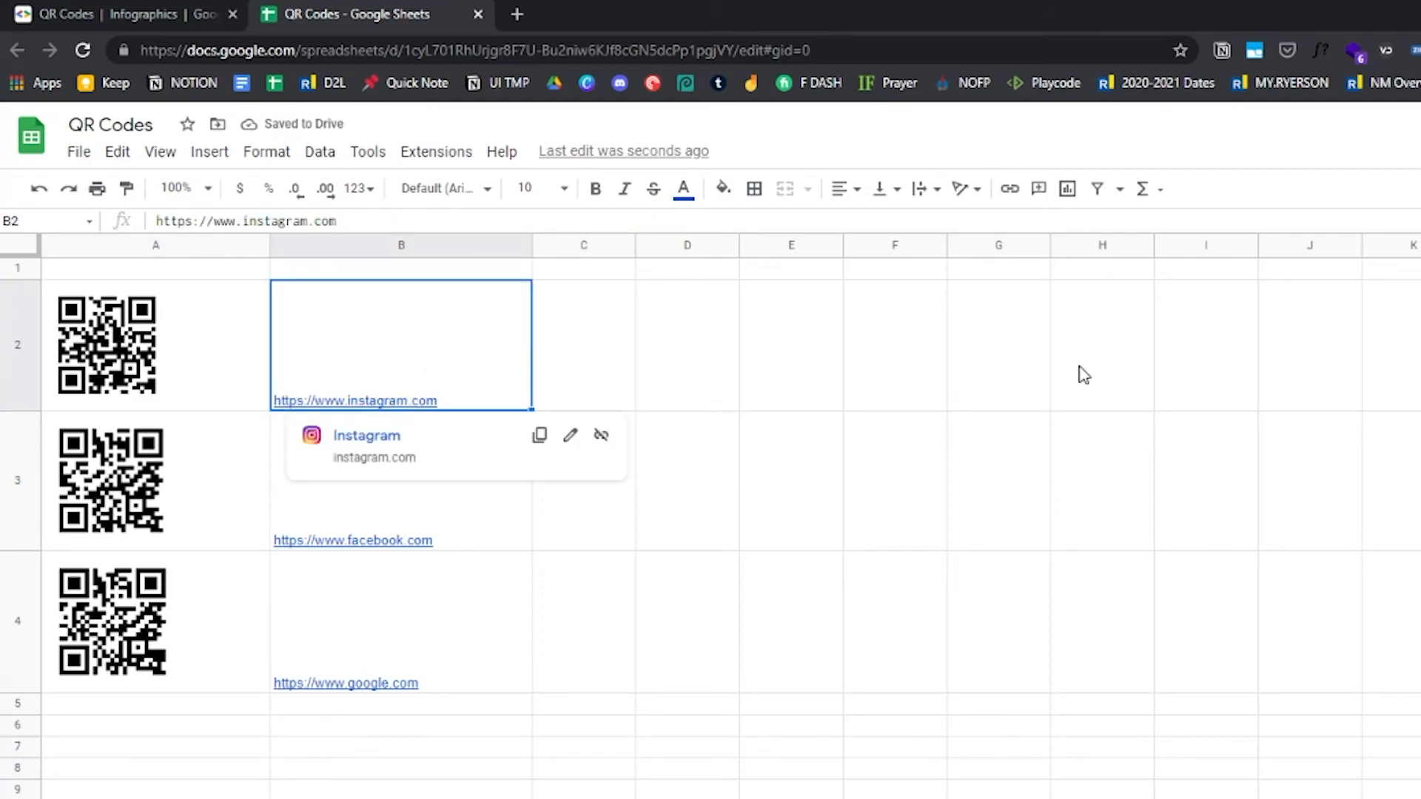
{"action": "left_click", "coordinate": [871, 474]}
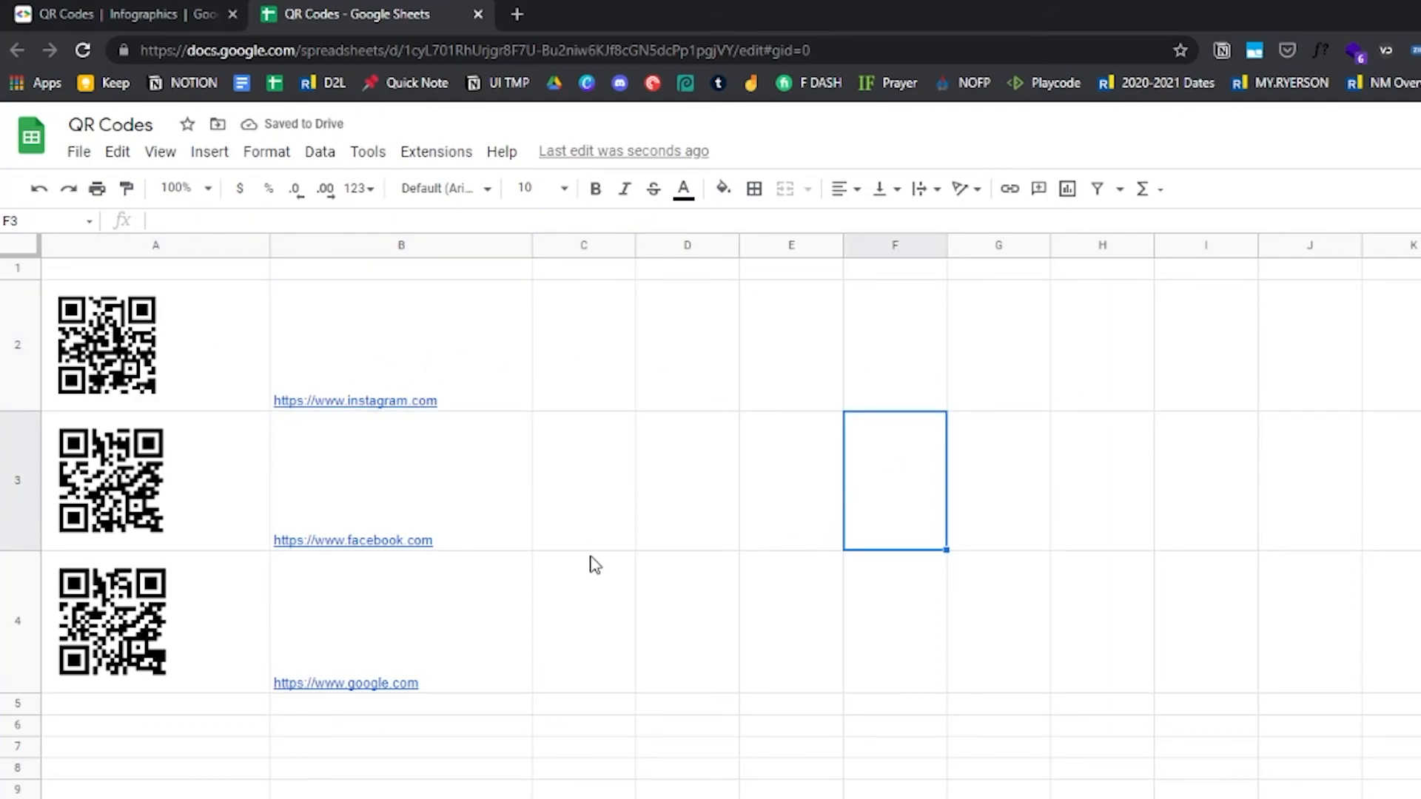
{"action": "left_click", "coordinate": [179, 385]}
{"action": "left_click_drag", "start_coordinate": [31, 409], "coordinate": [43, 435]}
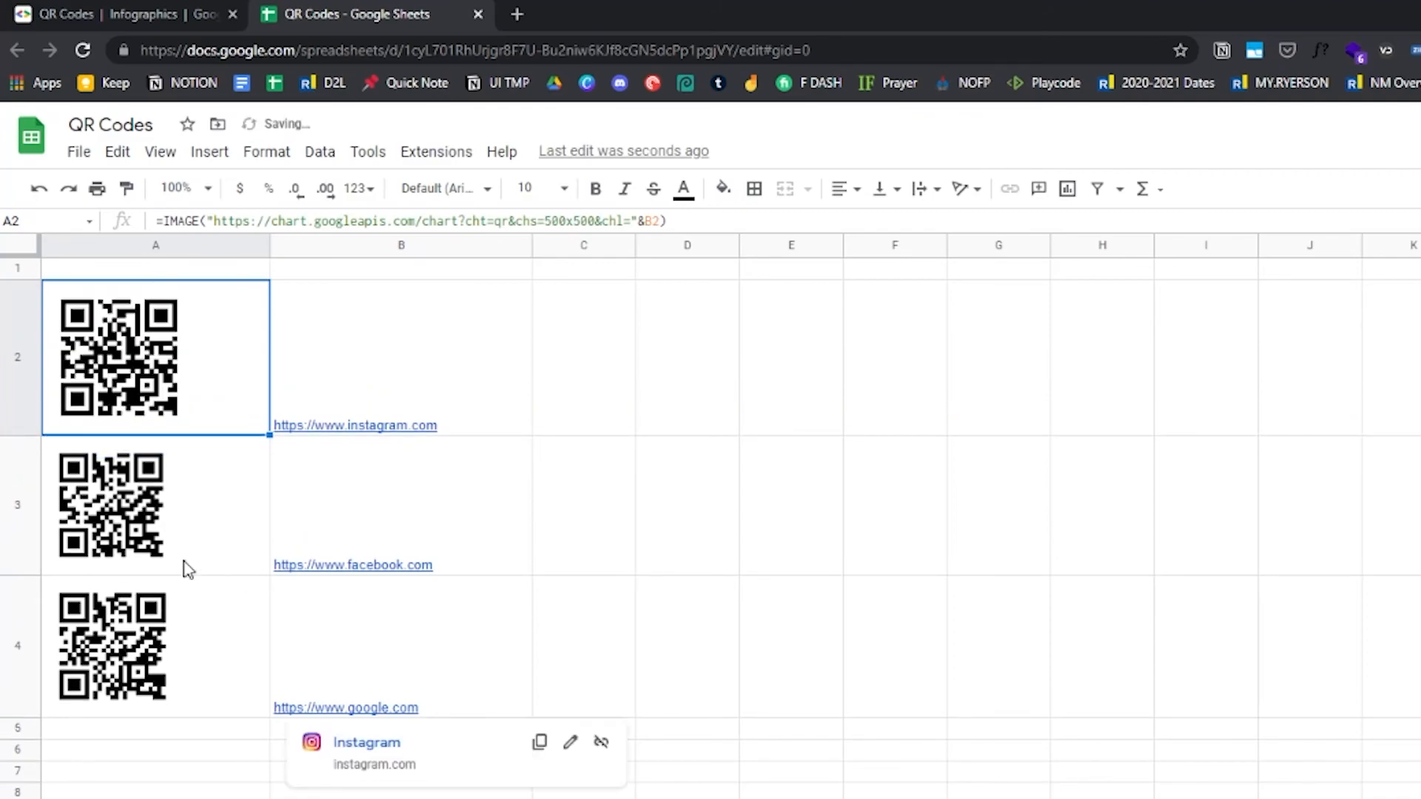